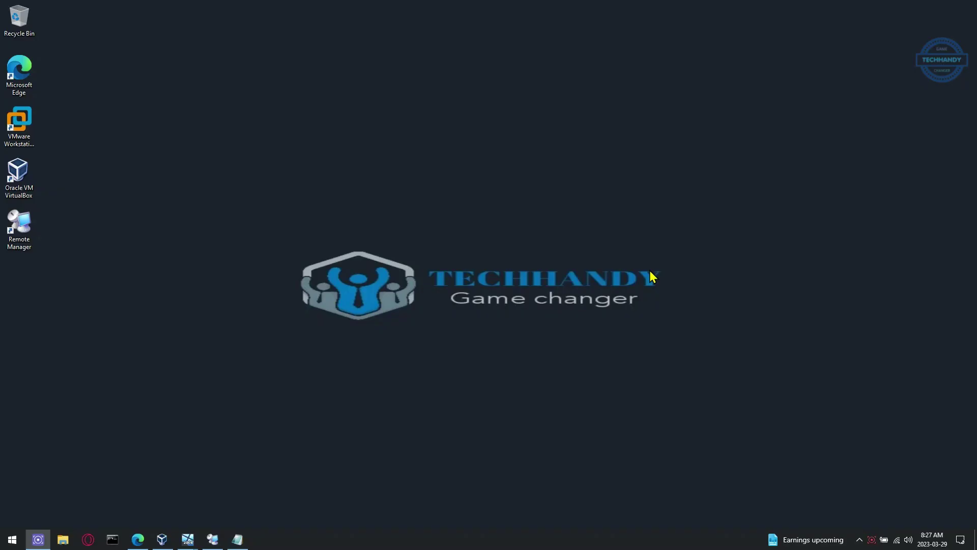
# Step: On the domain controller, launch Bginfo from the desktop BGInfo folder, accept the EULA, and stop the countdown
pyautogui.click(138, 539)
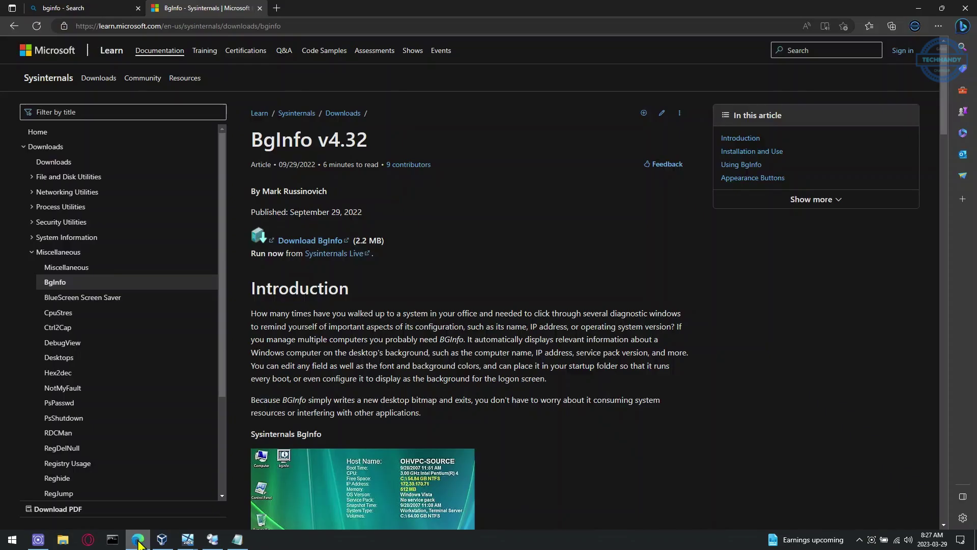
pyautogui.scroll(-3, 299, 218)
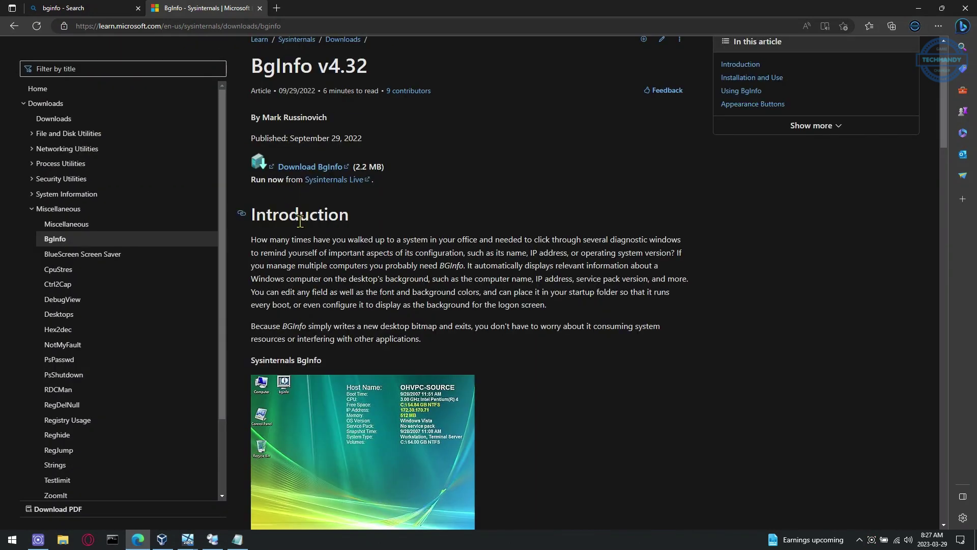
pyautogui.scroll(2, 325, 153)
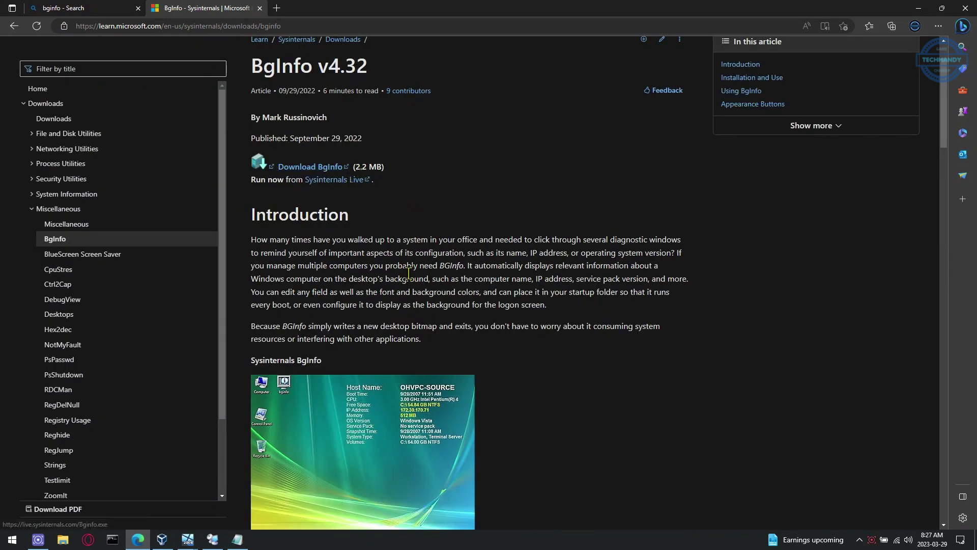
pyautogui.click(138, 539)
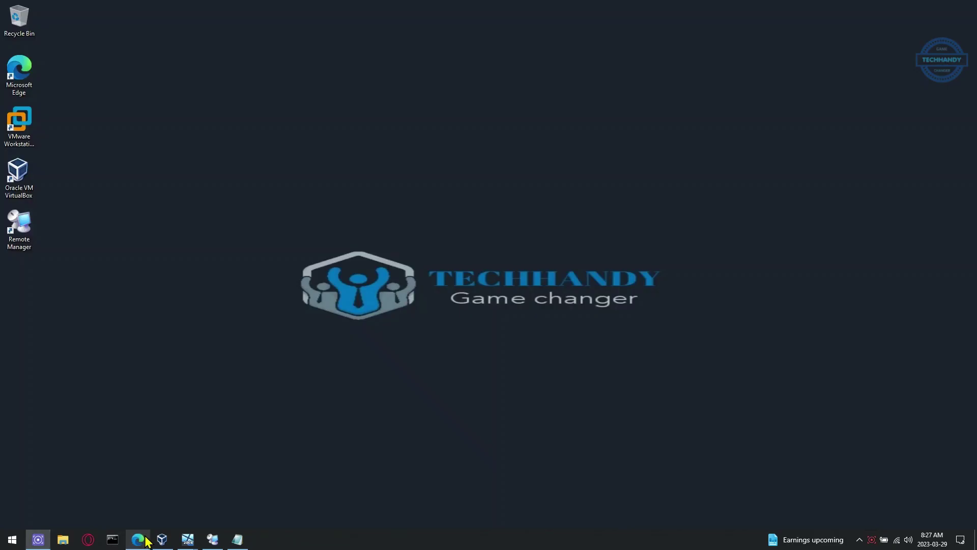
pyautogui.click(212, 539)
pyautogui.doubleClick(153, 49)
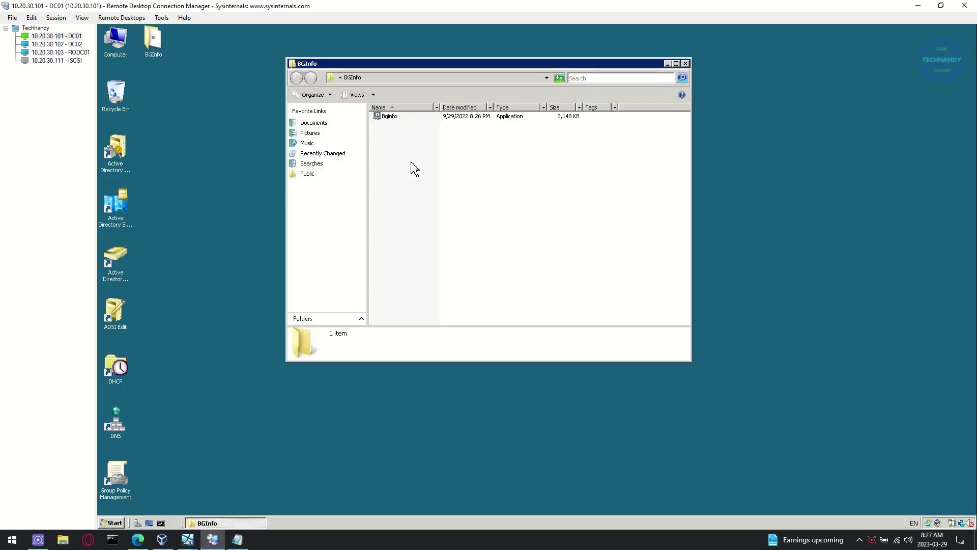
pyautogui.click(396, 116)
pyautogui.rightClick(420, 120)
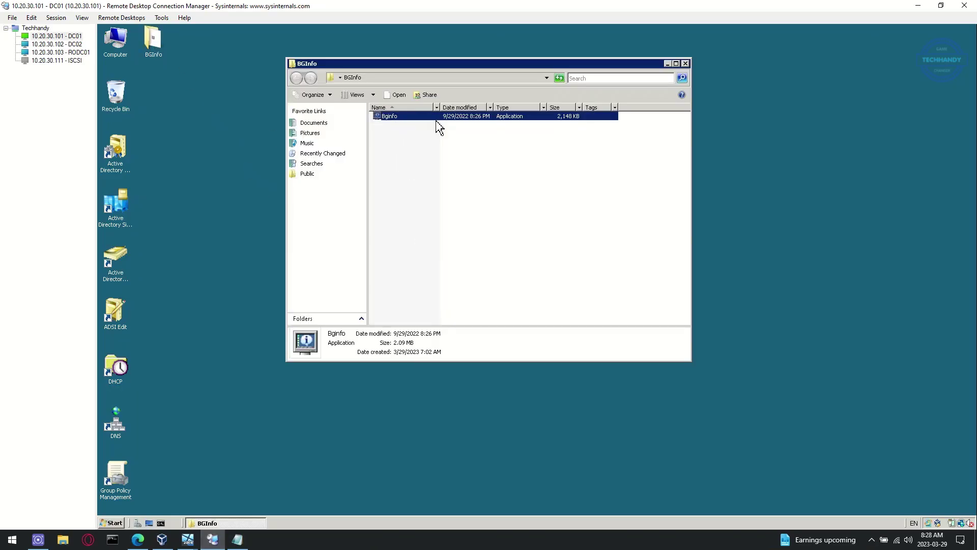
pyautogui.click(435, 125)
pyautogui.click(586, 335)
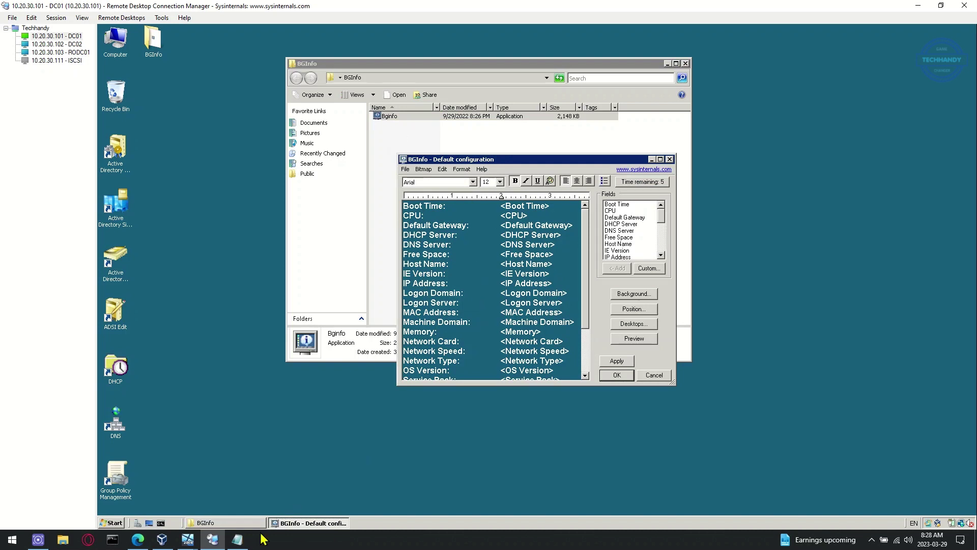
pyautogui.click(470, 330)
# Step: Replace the default layout with the Device Info to HelpDesk text copied from the notes
pyautogui.hotkey('ctrl', 'a')
pyautogui.press('Delete')
pyautogui.click(237, 539)
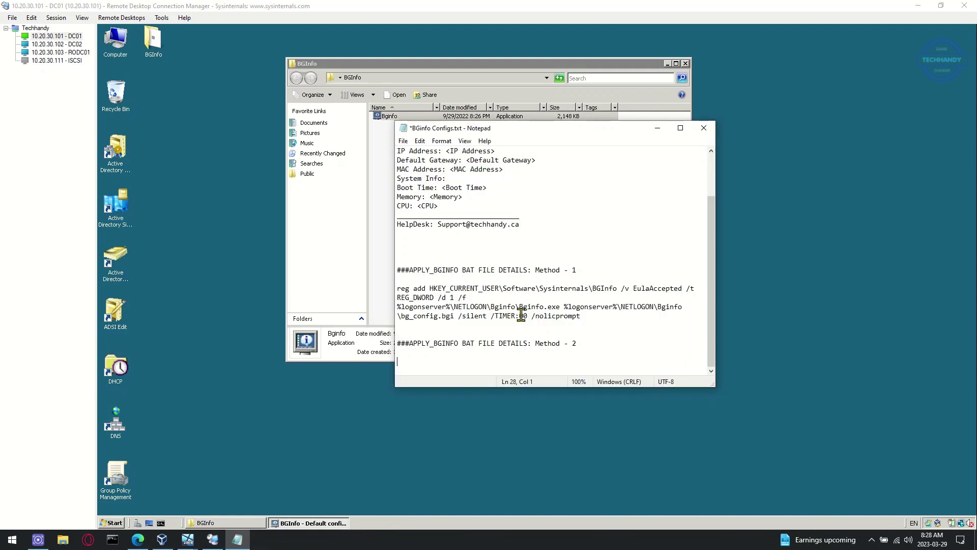
pyautogui.scroll(2, 518, 234)
pyautogui.moveTo(519, 279); pyautogui.dragTo(400, 158)
pyautogui.rightClick(422, 159)
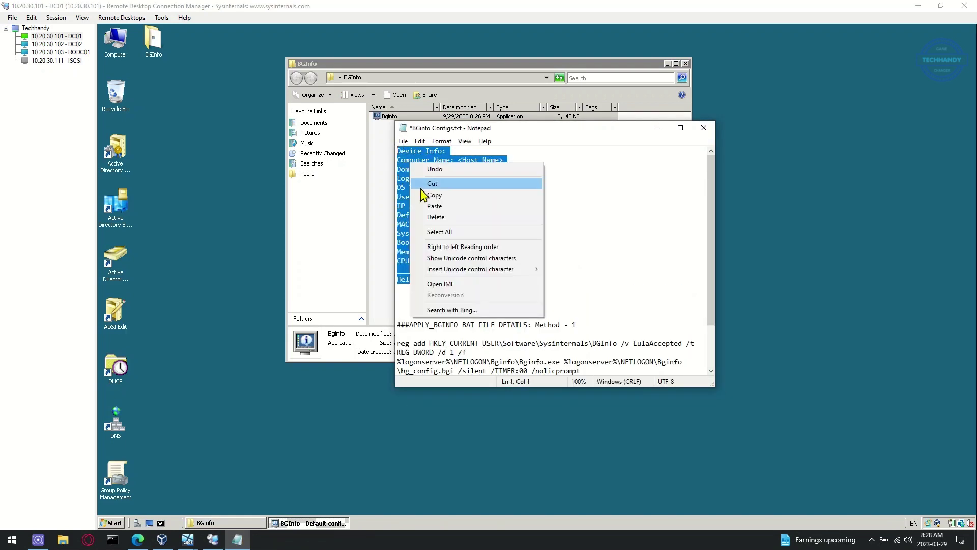
pyautogui.click(448, 194)
pyautogui.click(657, 128)
pyautogui.hotkey('ctrl', 'v')
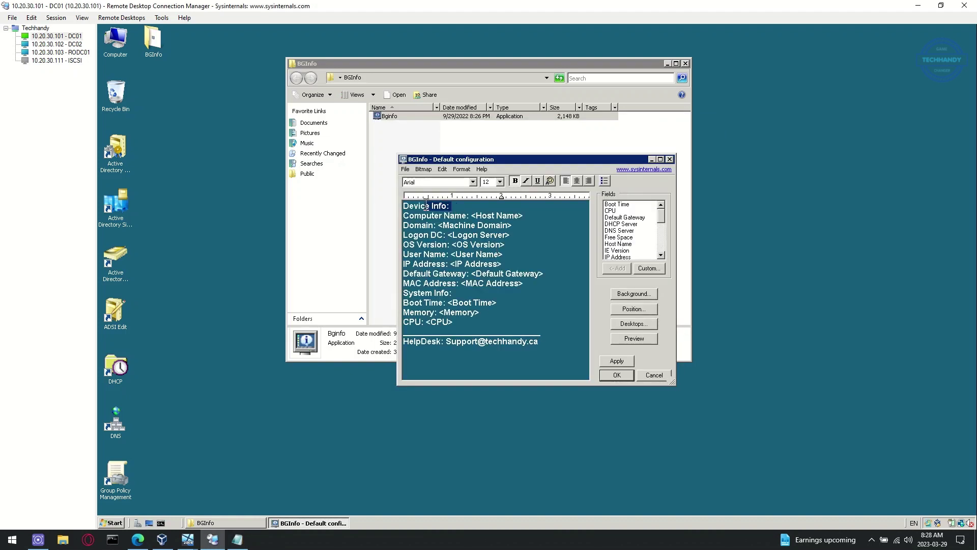
# Step: Colour the Device Info, System Info and HelpDesk headings yellow
pyautogui.click(550, 181)
pyautogui.click(571, 248)
pyautogui.click(452, 294)
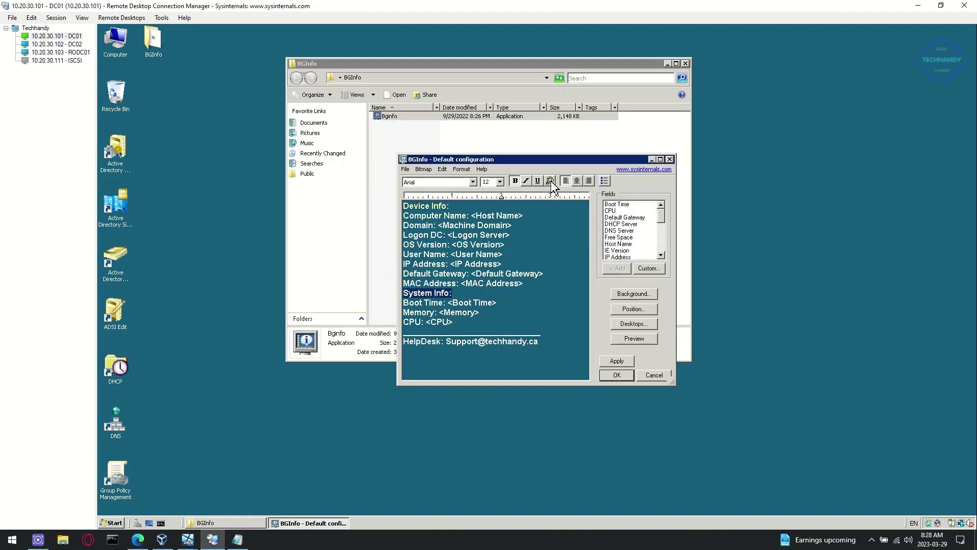
pyautogui.hotkey('shift', 'Home')
pyautogui.click(549, 181)
pyautogui.click(571, 248)
pyautogui.click(499, 303)
pyautogui.click(661, 243)
pyautogui.click(661, 244)
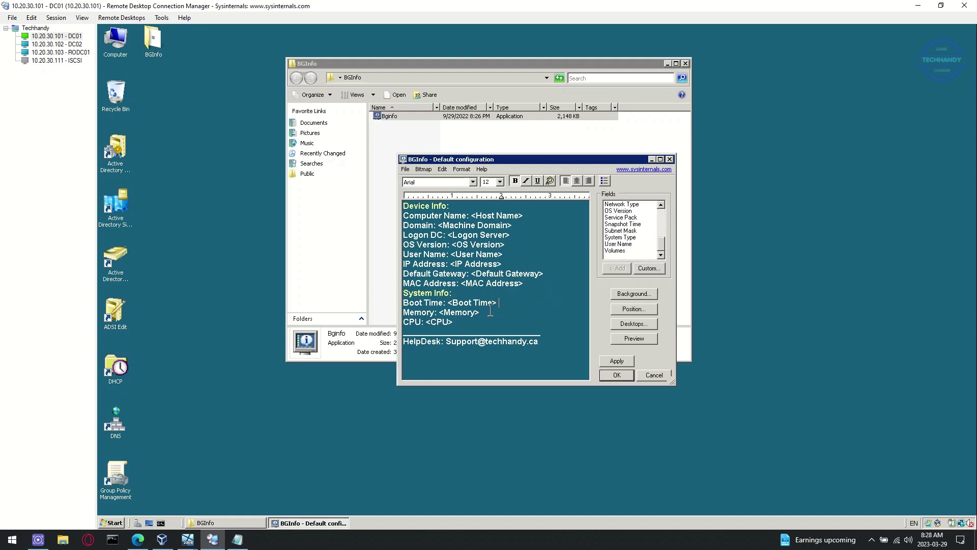
pyautogui.moveTo(445, 341); pyautogui.dragTo(382, 347)
pyautogui.click(549, 181)
pyautogui.click(571, 243)
pyautogui.click(527, 341)
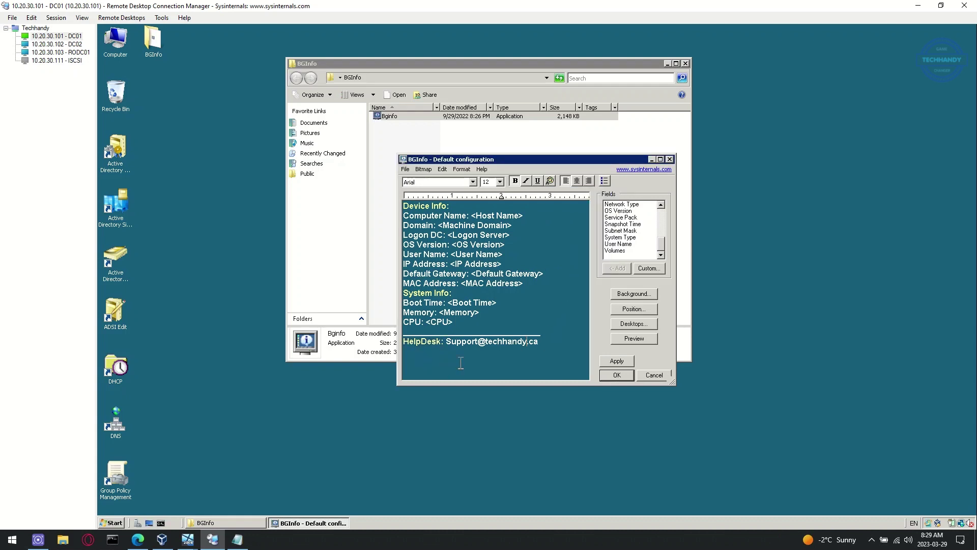
# Step: Save the layout as bg_config in the Desktop\BGInfo folder and apply it to the wallpaper
pyautogui.click(405, 169)
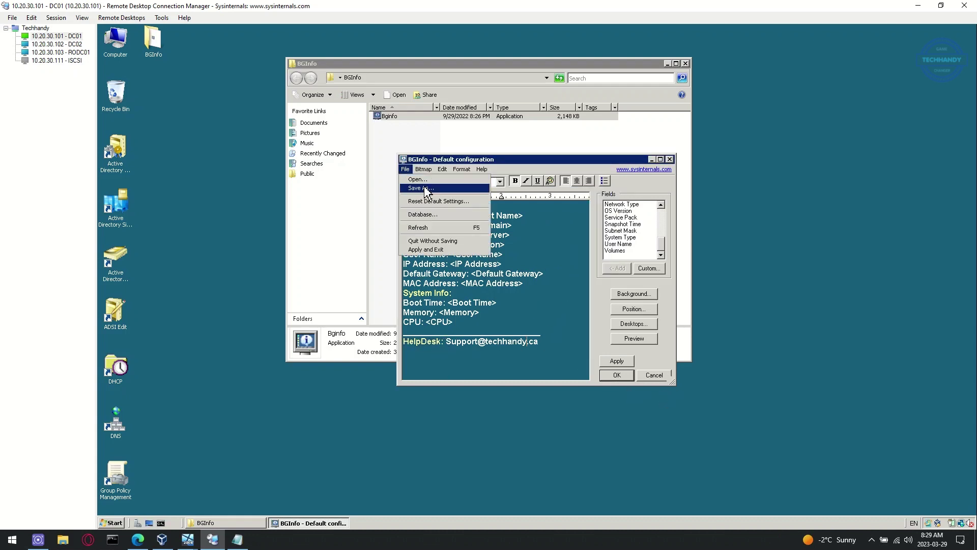
pyautogui.click(459, 196)
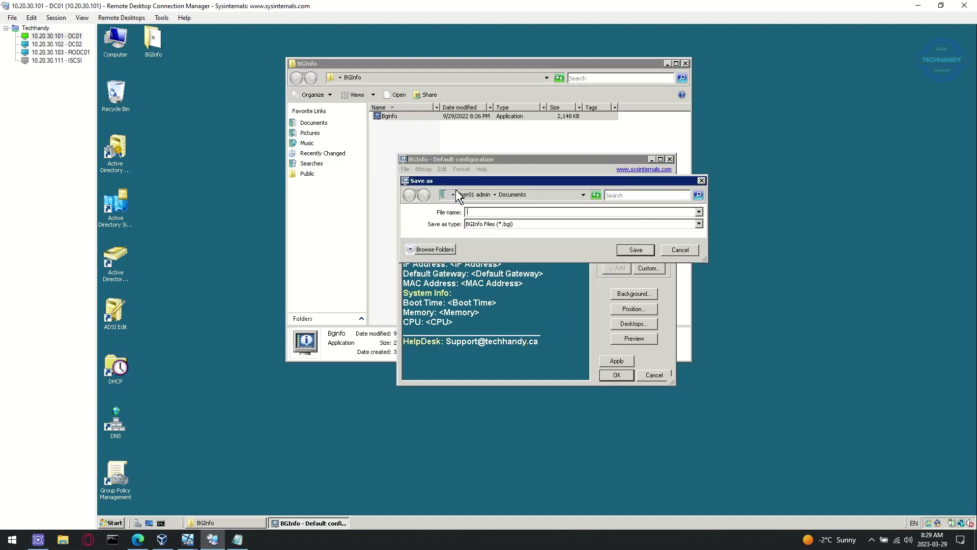
pyautogui.click(463, 79)
pyautogui.moveTo(600, 65); pyautogui.dragTo(437, 59)
pyautogui.click(635, 205)
pyautogui.click(530, 195)
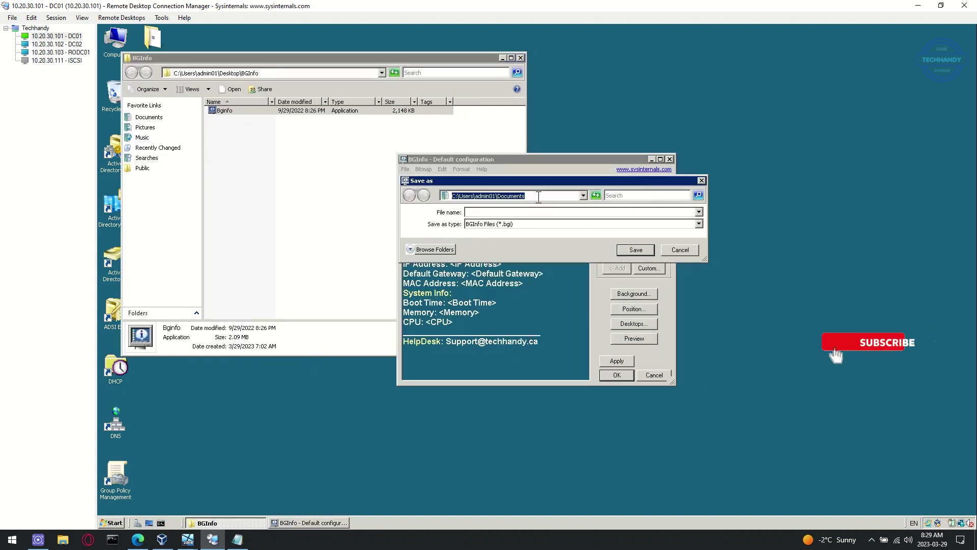
pyautogui.hotkey('ctrl', 'v')
pyautogui.write('bg')
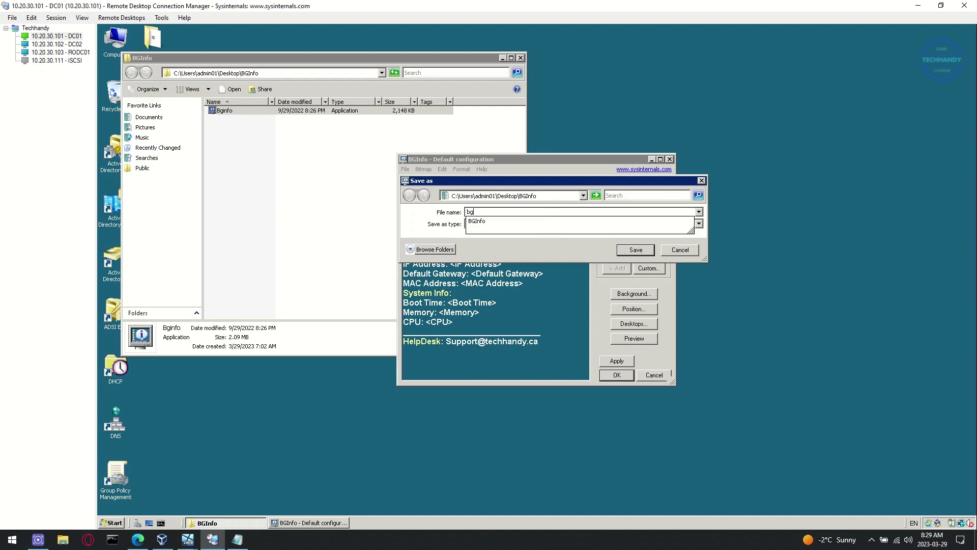
pyautogui.write('_config')
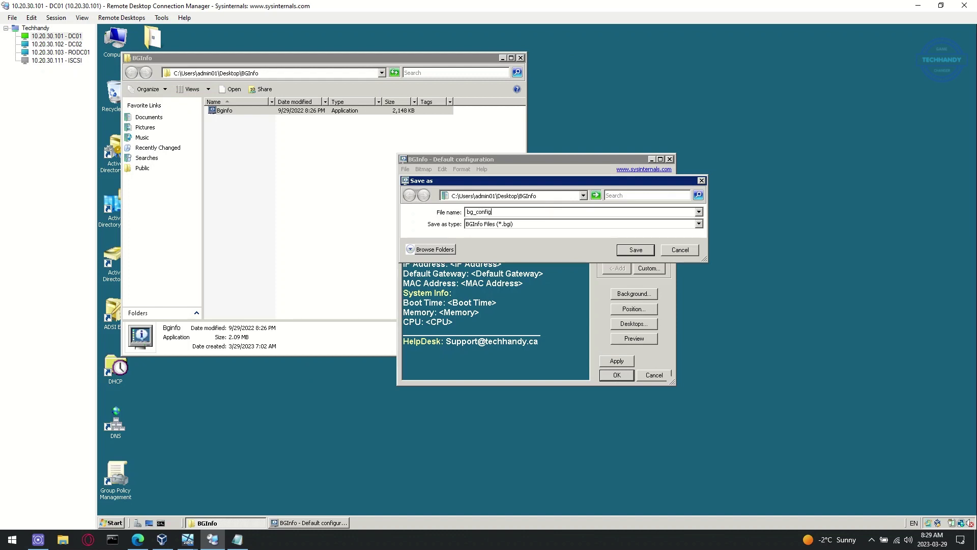
pyautogui.click(625, 251)
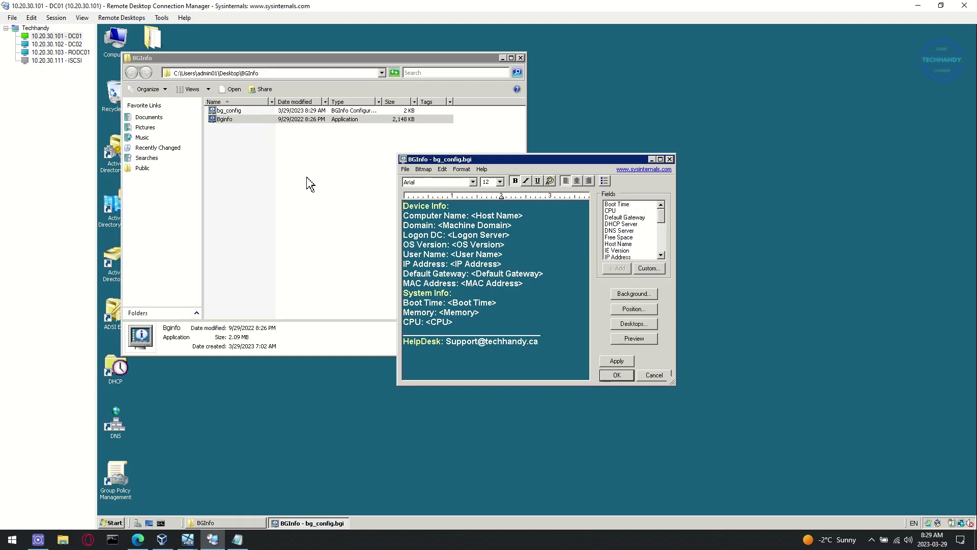
pyautogui.click(617, 360)
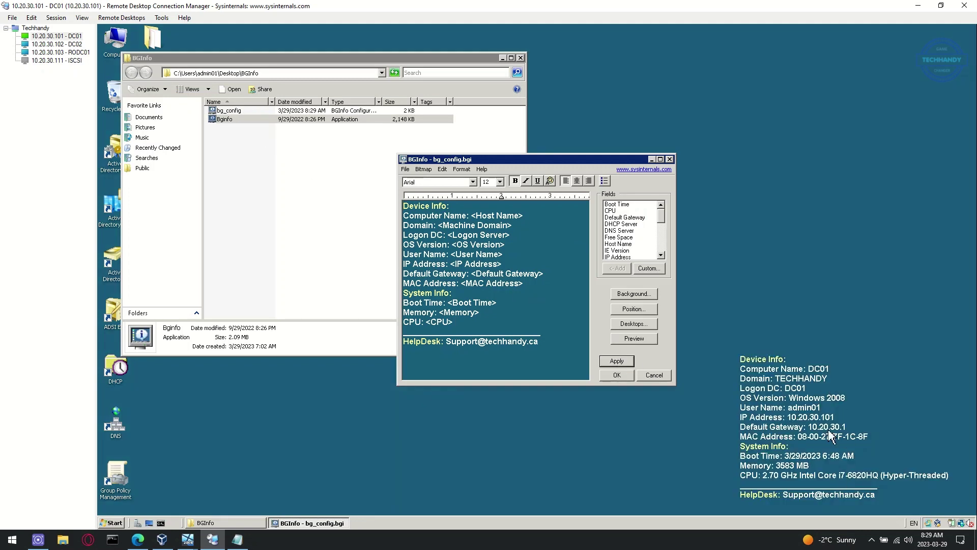
# Step: Close BGInfo and browse to C:\Windows\SYSVOL\sysvol\techhandy.ca\scripts in a second window
pyautogui.click(617, 377)
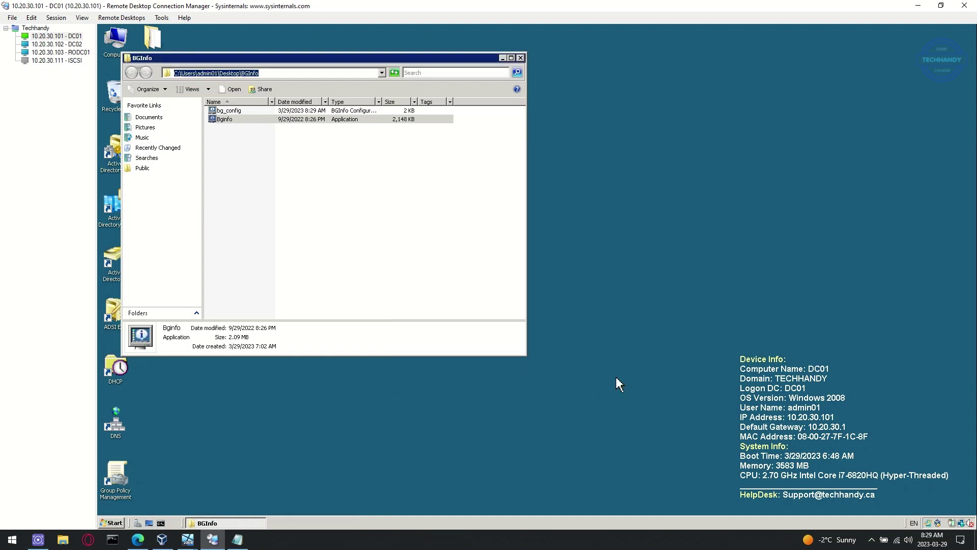
pyautogui.click(251, 145)
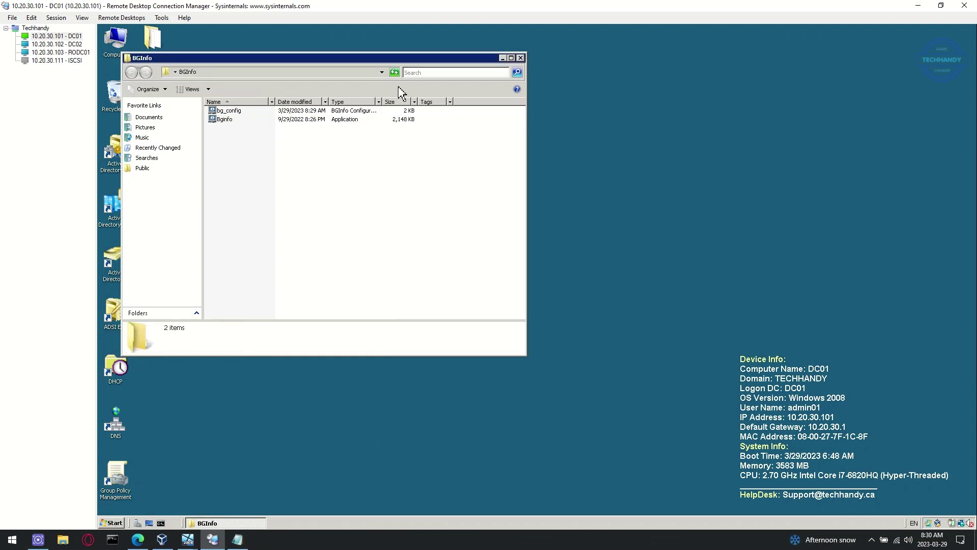
pyautogui.doubleClick(116, 40)
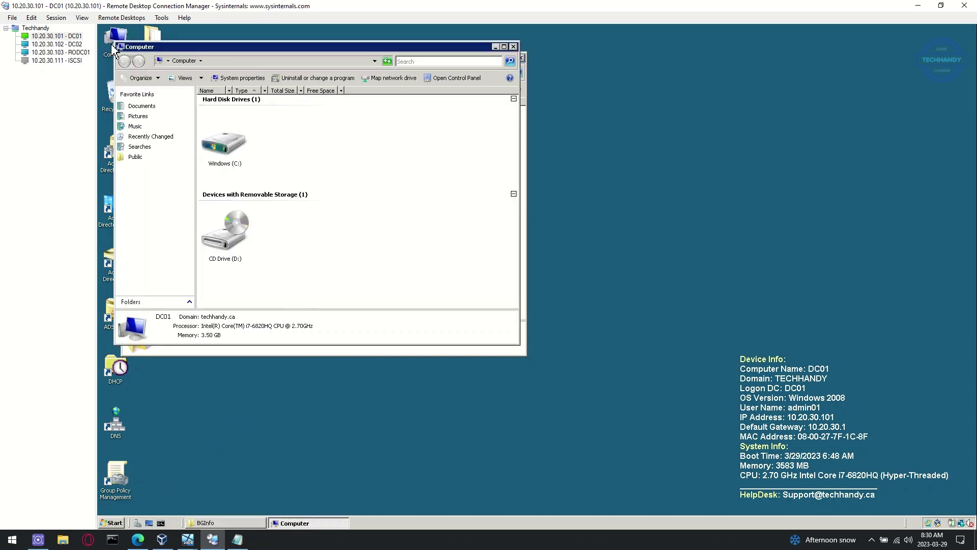
pyautogui.moveTo(282, 54); pyautogui.dragTo(703, 69)
pyautogui.doubleClick(648, 168)
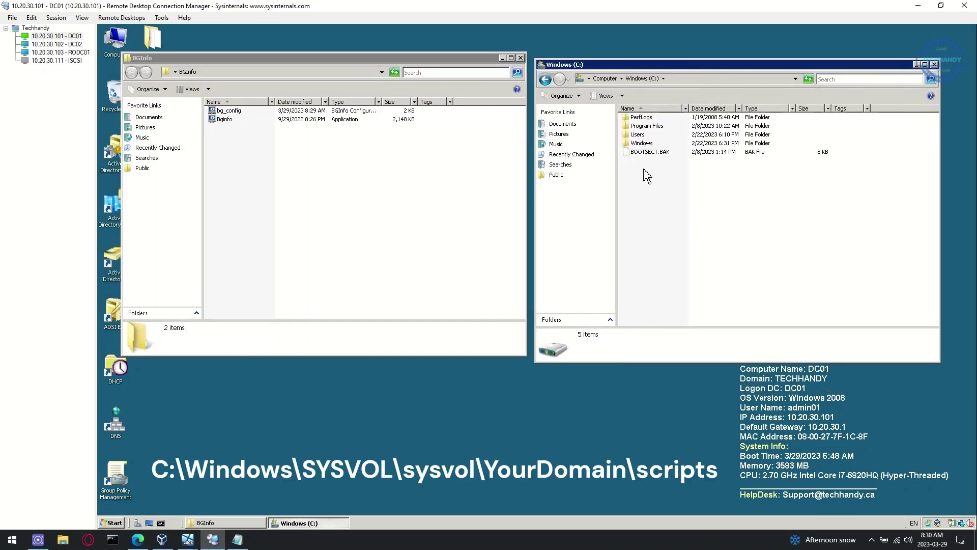
pyautogui.doubleClick(648, 144)
pyautogui.press('s')
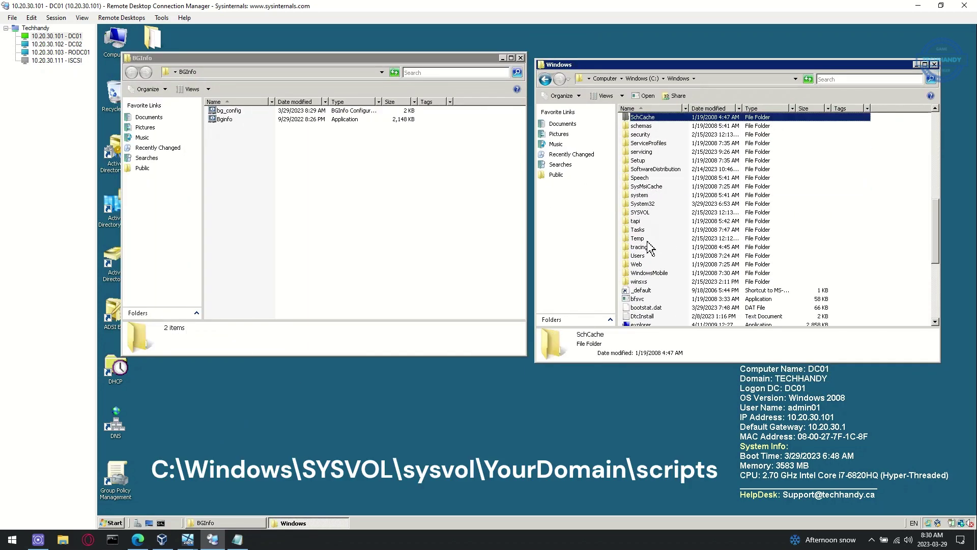
pyautogui.doubleClick(640, 212)
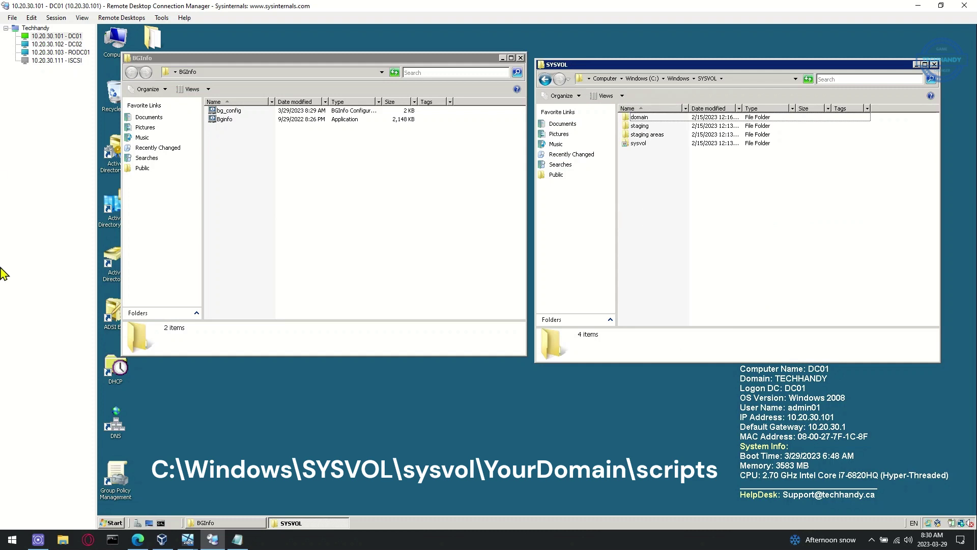
pyautogui.doubleClick(648, 144)
pyautogui.doubleClick(659, 118)
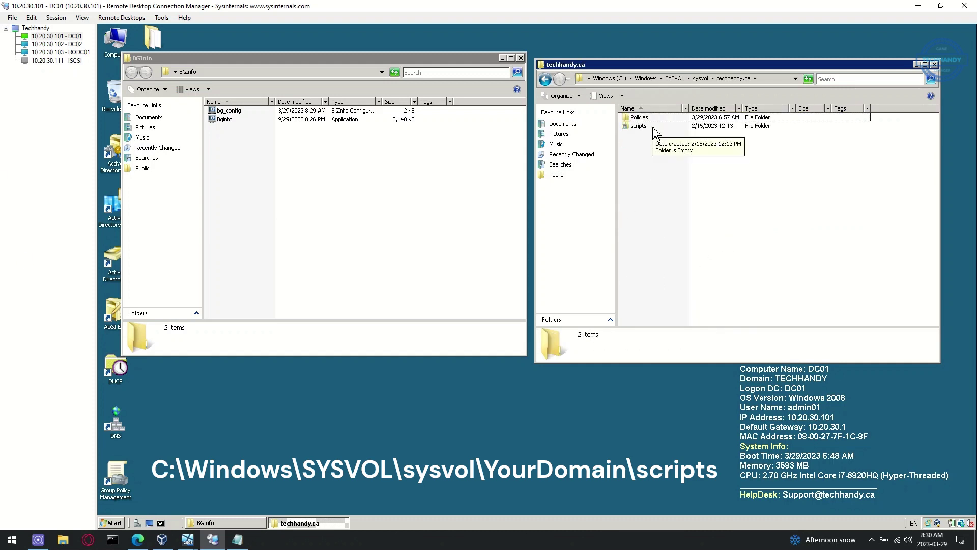
pyautogui.doubleClick(653, 126)
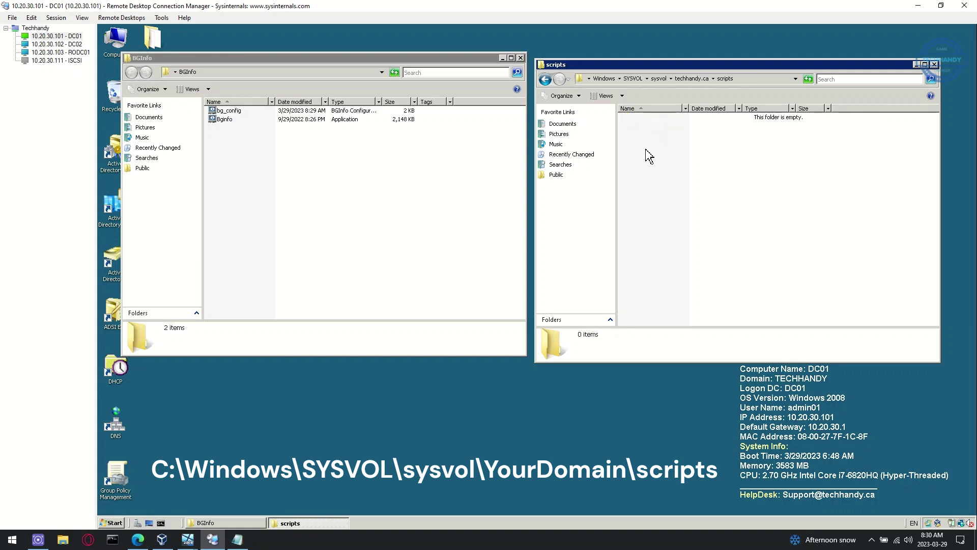
# Step: Copy the desktop BGInfo folder into scripts with admin permission, then open both BGInfo folders
pyautogui.click(520, 57)
pyautogui.rightClick(154, 45)
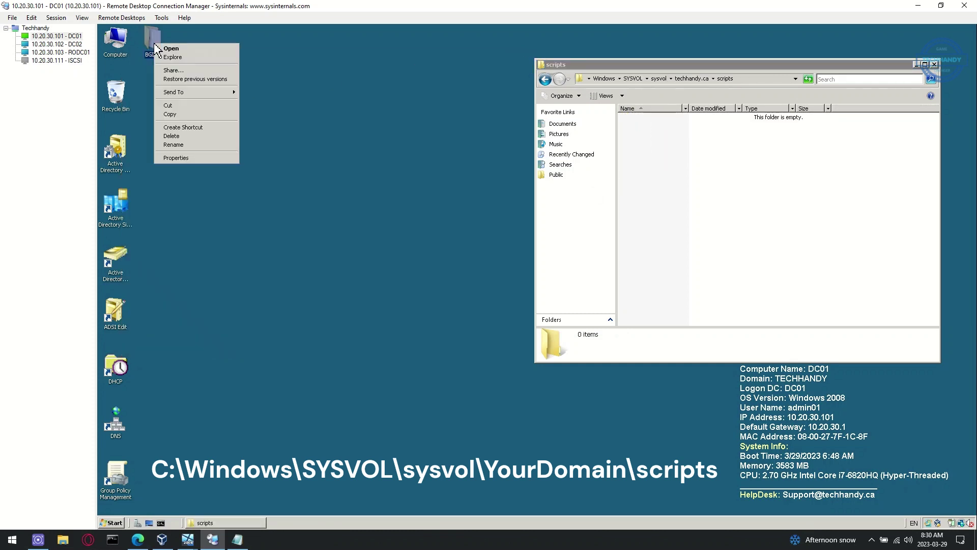
pyautogui.click(177, 115)
pyautogui.click(661, 140)
pyautogui.rightClick(661, 139)
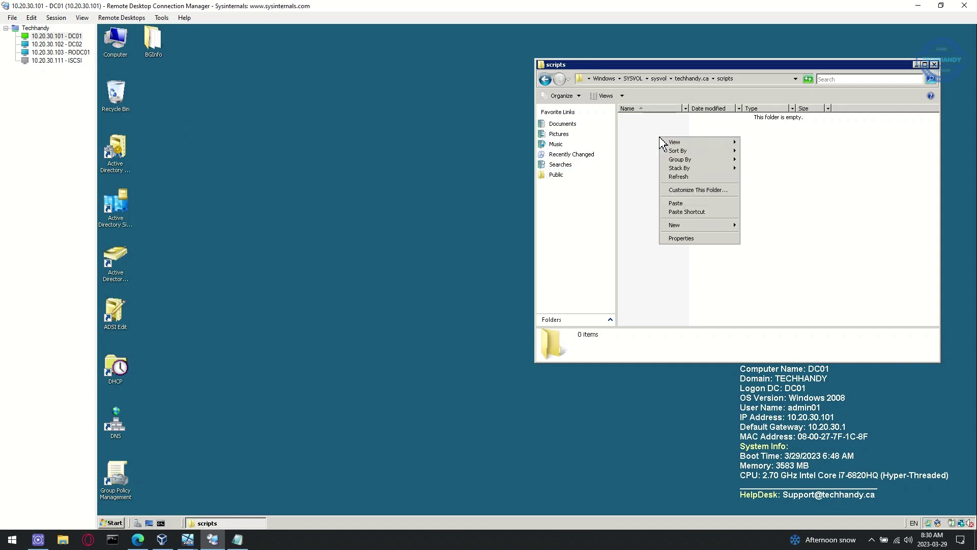
pyautogui.click(688, 203)
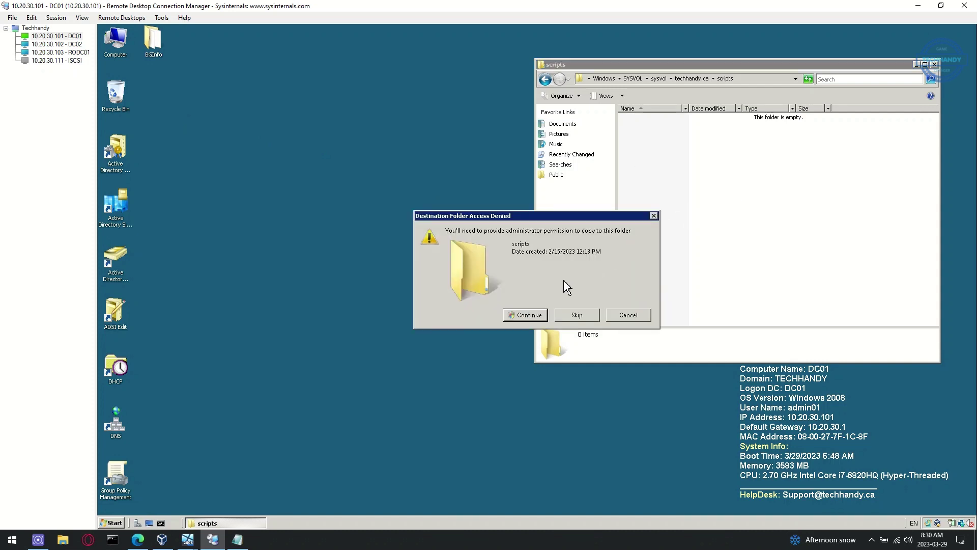
pyautogui.click(539, 316)
pyautogui.click(577, 289)
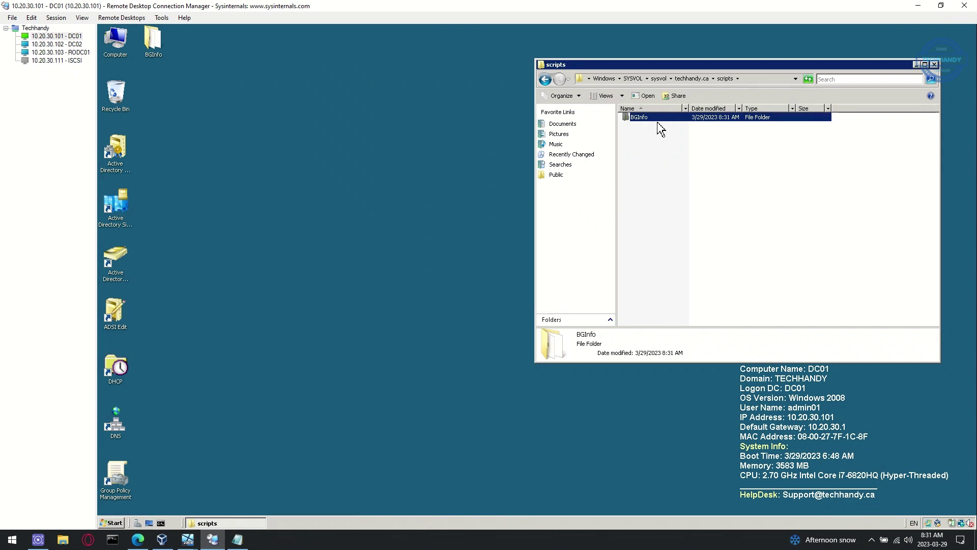
pyautogui.doubleClick(660, 124)
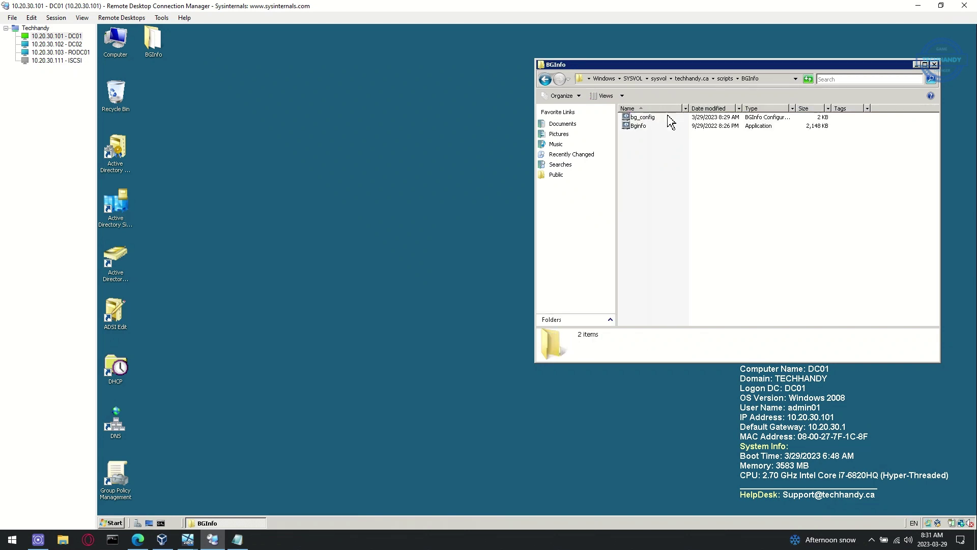
pyautogui.doubleClick(153, 44)
# Step: Create a new text document named apply_bginfo in the desktop BGInfo folder
pyautogui.moveTo(327, 66); pyautogui.dragTo(328, 136)
pyautogui.rightClick(243, 231)
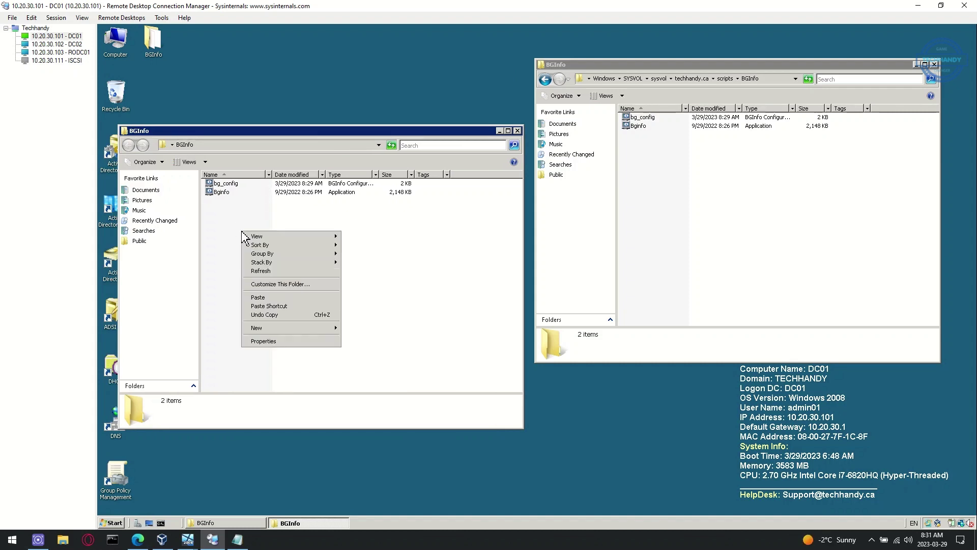
pyautogui.moveTo(272, 333)
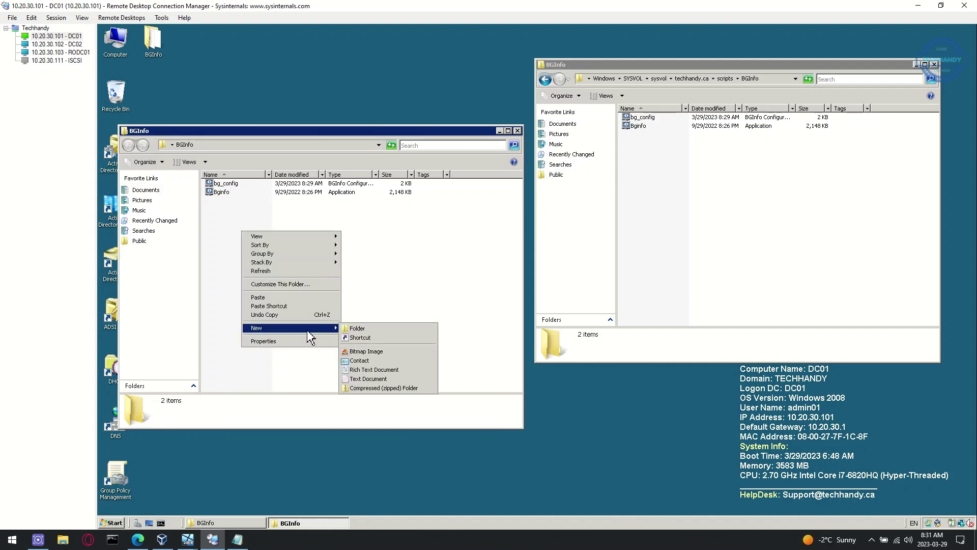
pyautogui.click(390, 379)
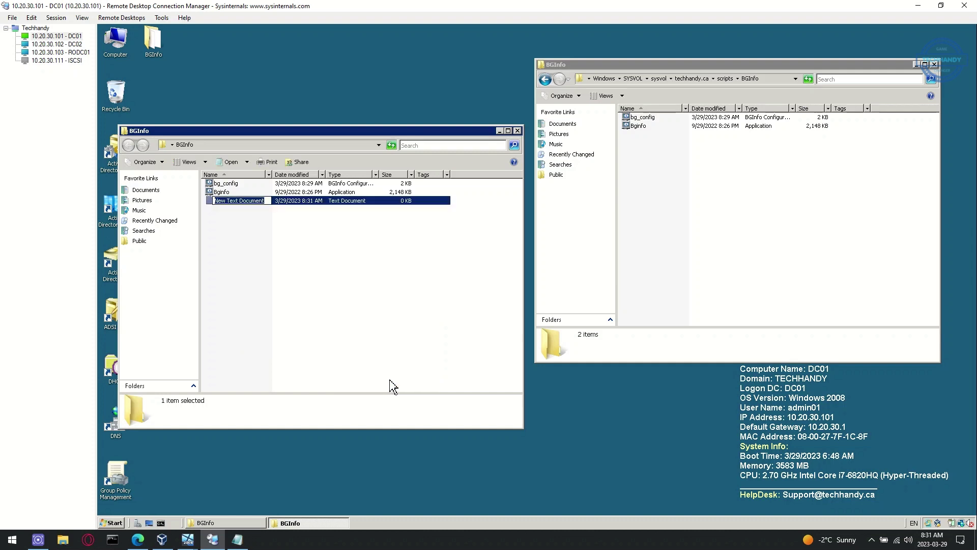
pyautogui.write('apply')
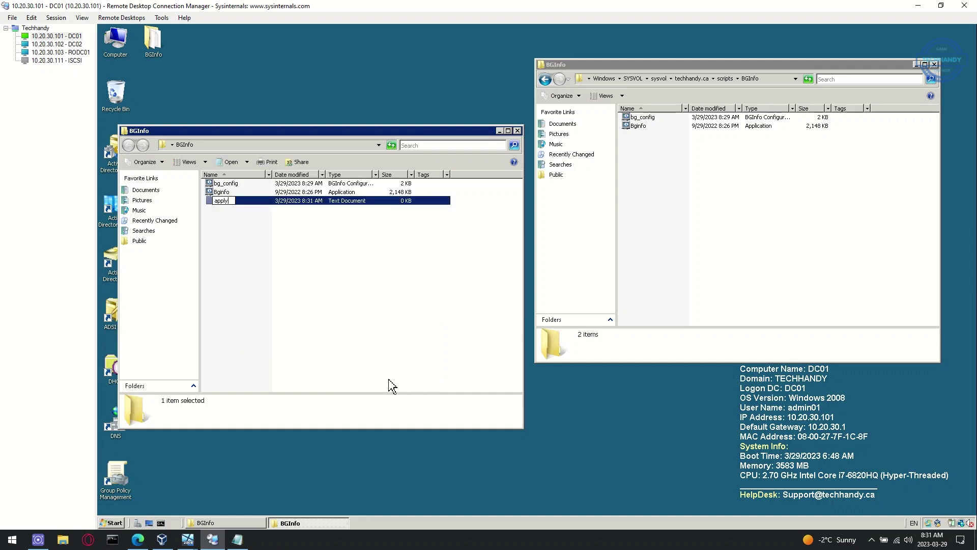
pyautogui.write('_bginfo.bat')
pyautogui.click(294, 279)
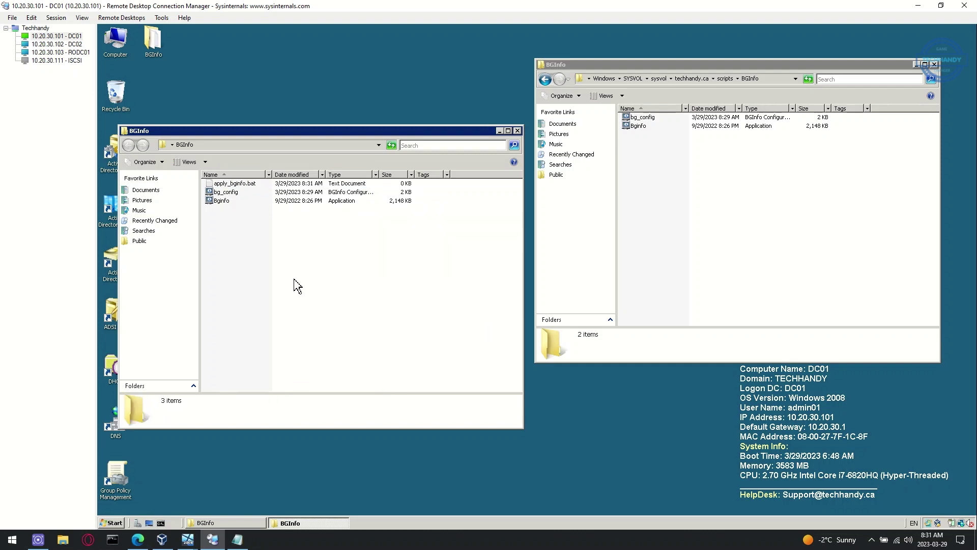
# Step: Turn off 'Hide extensions for known file types' in Folder and Search Options
pyautogui.click(133, 164)
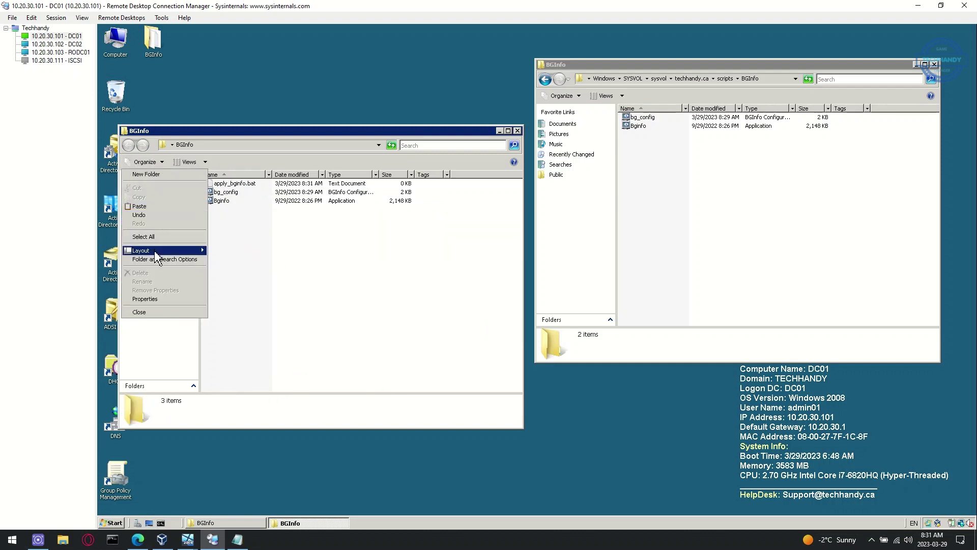
pyautogui.click(187, 263)
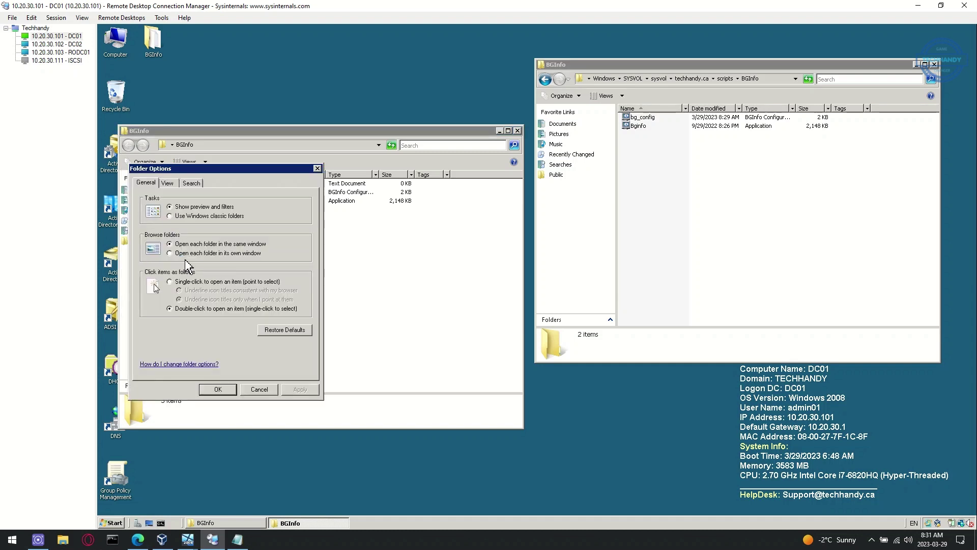
pyautogui.click(167, 183)
pyautogui.click(189, 342)
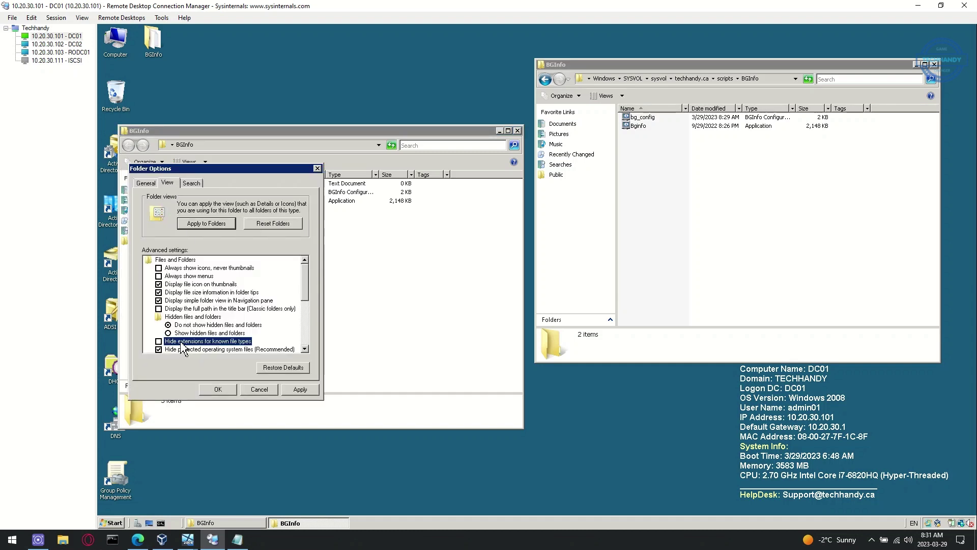
pyautogui.click(299, 389)
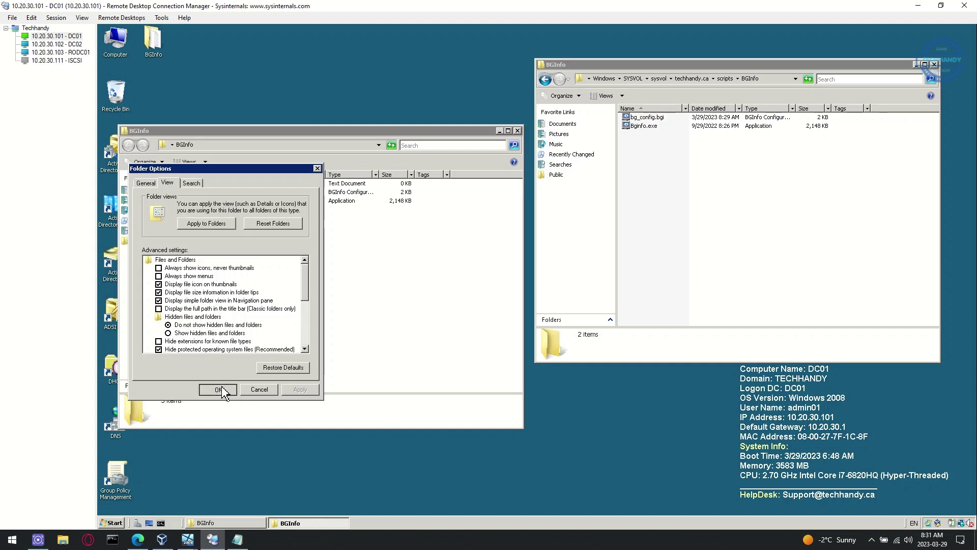
# Step: Rename apply_bginfo.bat.txt to apply_bginfo.bat, dropping the .txt extension
pyautogui.click(218, 388)
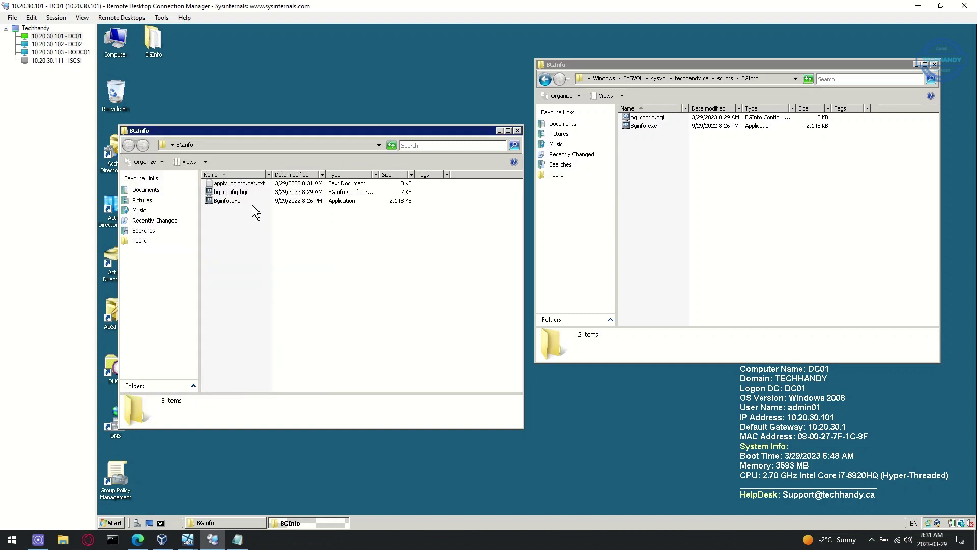
pyautogui.click(262, 185)
pyautogui.click(266, 186)
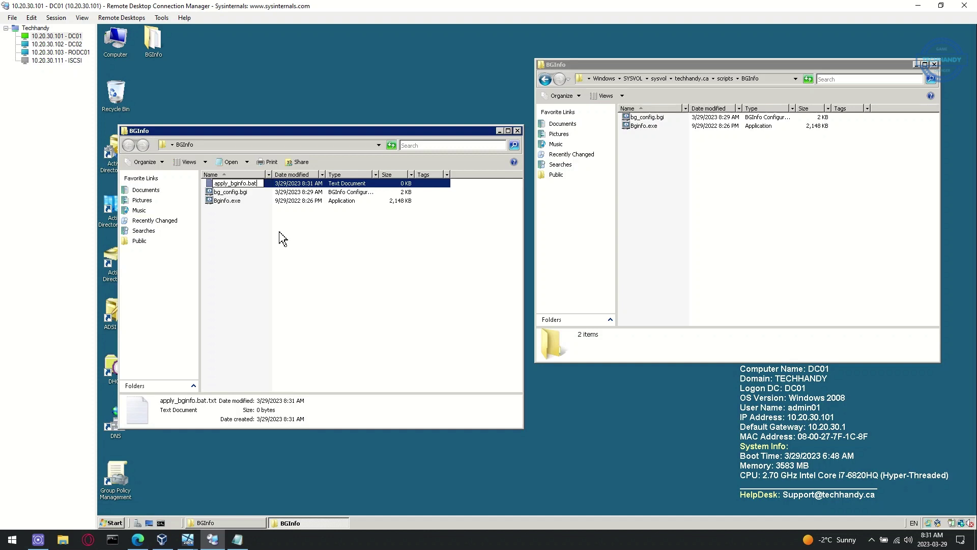
pyautogui.press('Return')
# Step: Confirm the extension change and edit apply_bginfo.bat in a smaller Notepad window beside both folders
pyautogui.click(582, 279)
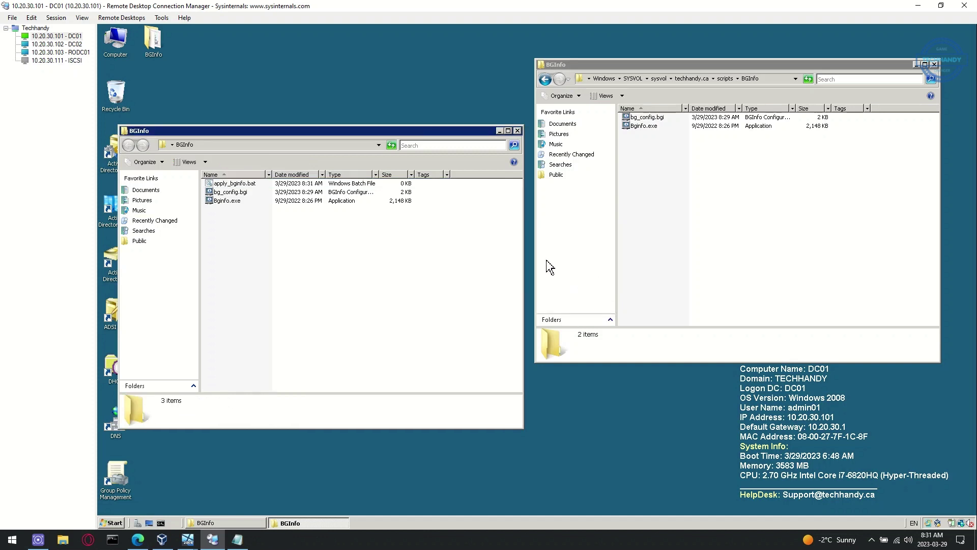
pyautogui.moveTo(285, 233); pyautogui.dragTo(285, 186)
pyautogui.click(283, 252)
pyautogui.rightClick(255, 187)
pyautogui.click(278, 195)
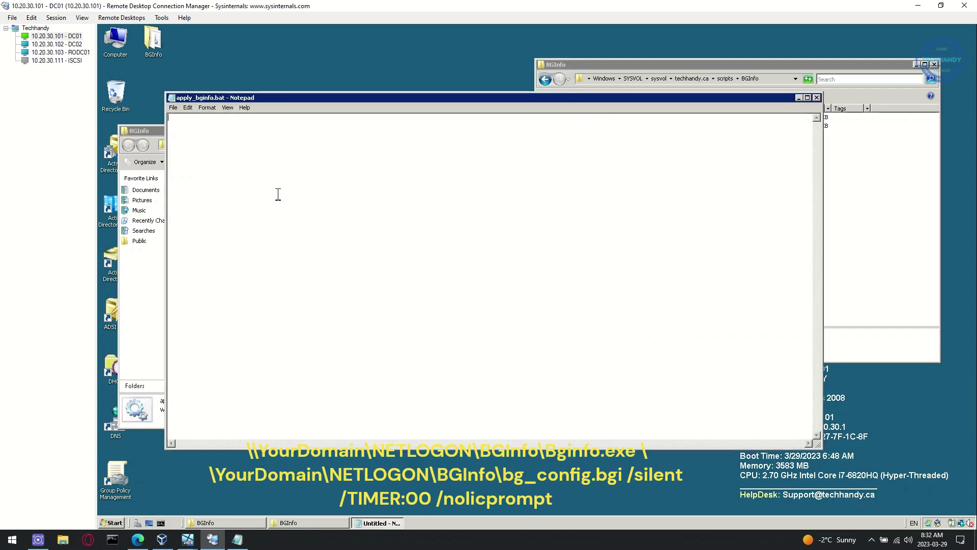
pyautogui.moveTo(492, 102); pyautogui.dragTo(557, 118)
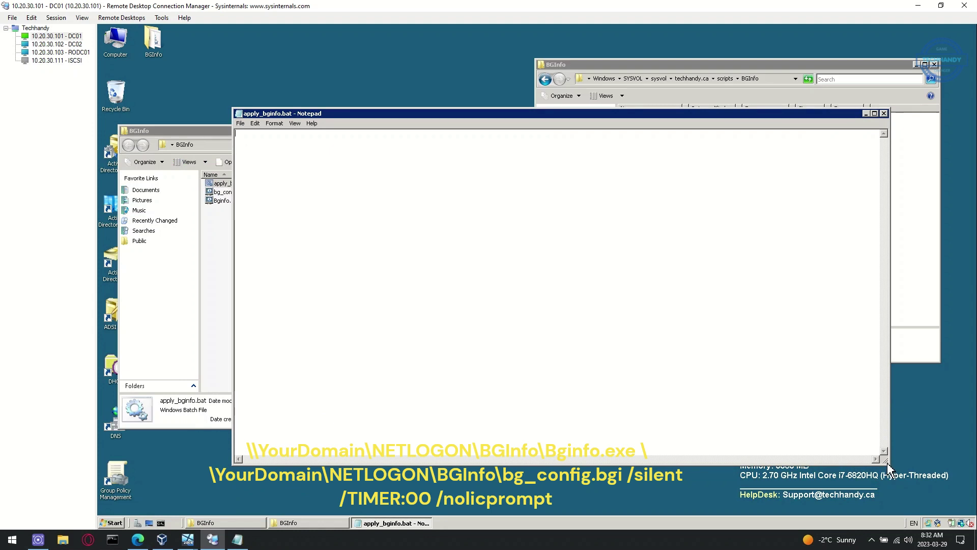
pyautogui.moveTo(888, 465); pyautogui.dragTo(718, 309)
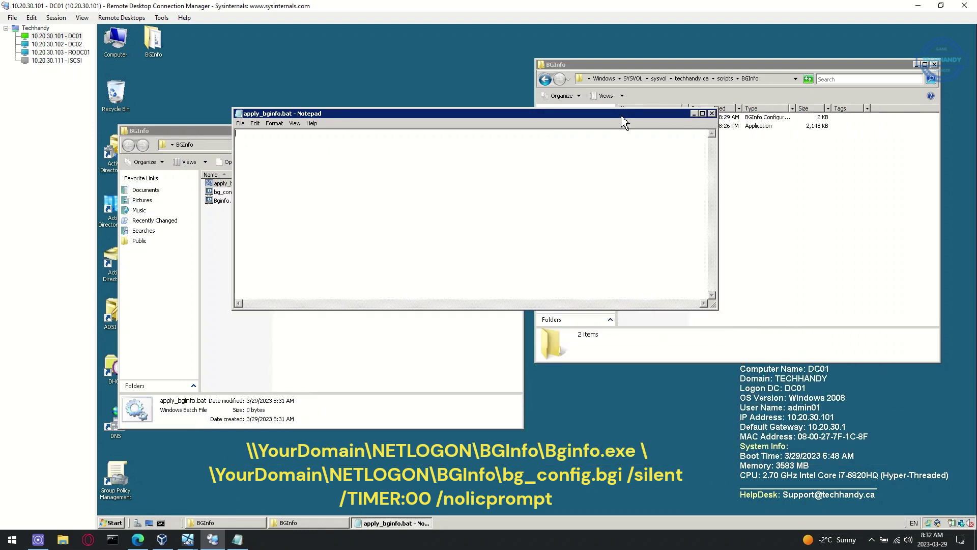
pyautogui.moveTo(622, 117); pyautogui.dragTo(798, 231)
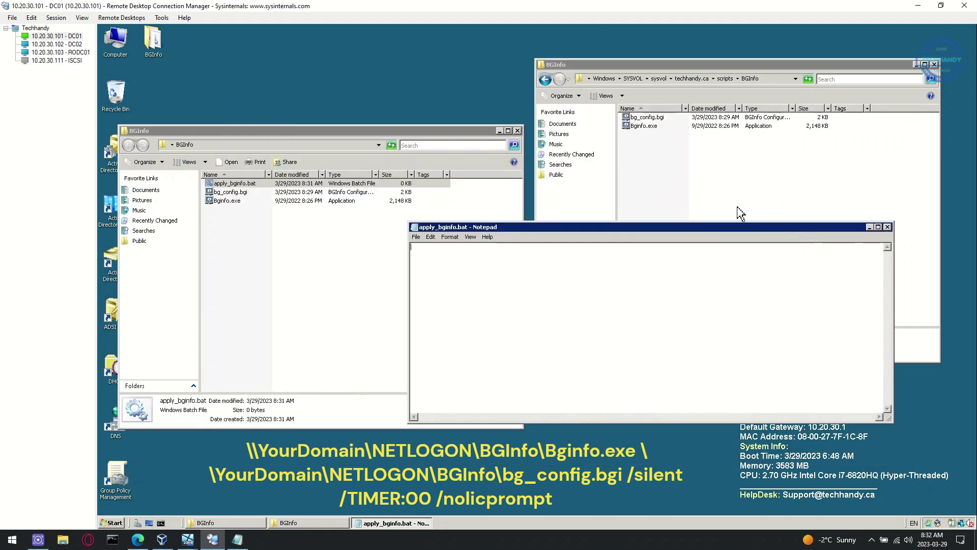
# Step: Paste the unquoted \\techhandy.ca\NETLOGON\BGInfo\Bginfo.exe path into apply_bginfo.bat
pyautogui.click(780, 80)
pyautogui.write('\\\\')
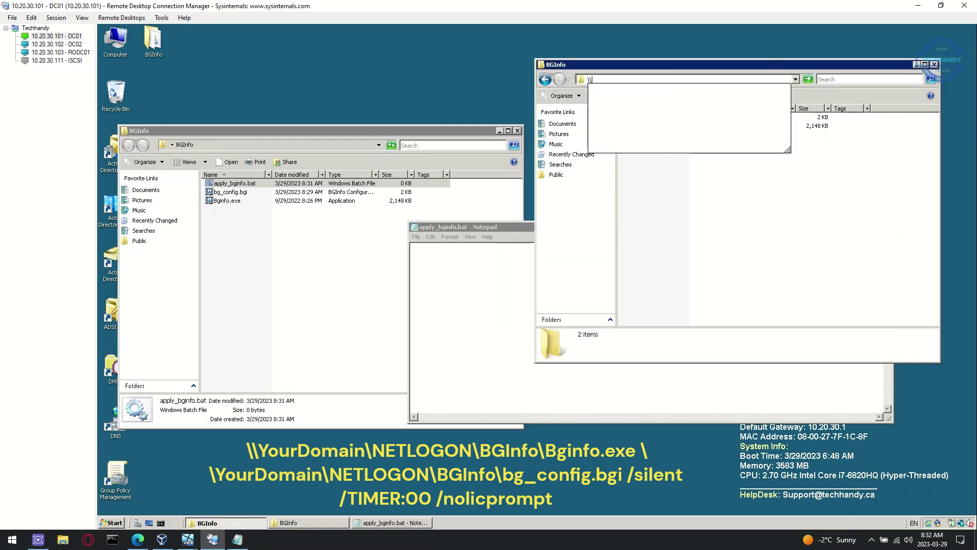
pyautogui.write('techhandy.ca')
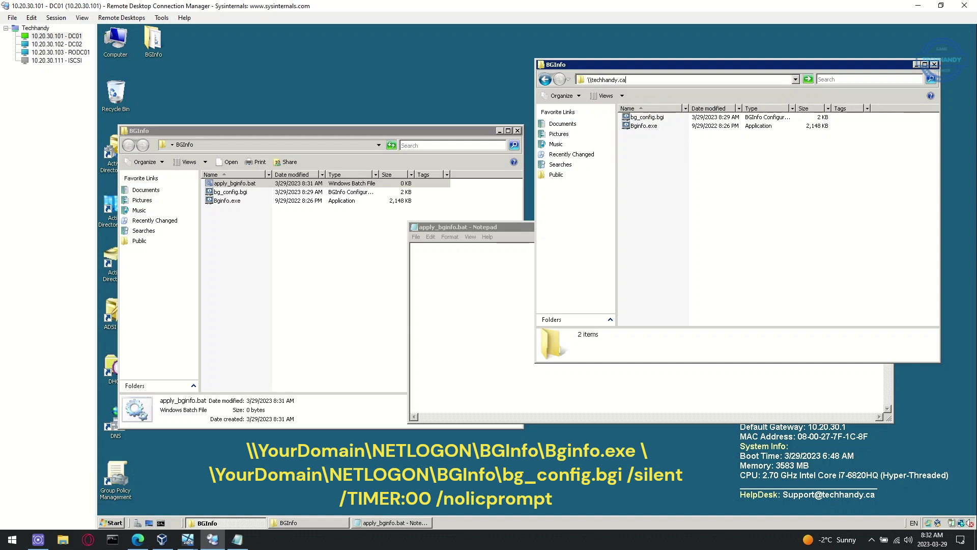
pyautogui.write('\\')
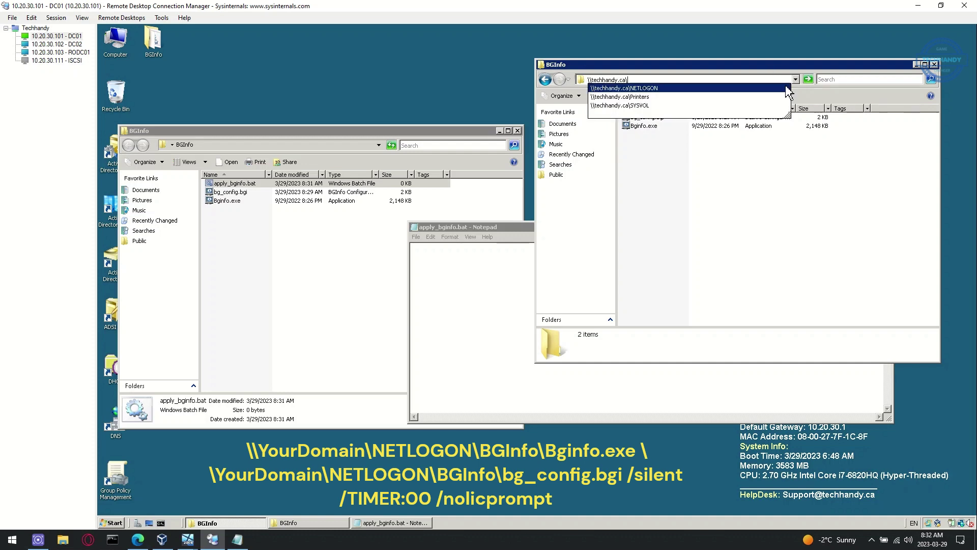
pyautogui.click(685, 91)
pyautogui.doubleClick(658, 120)
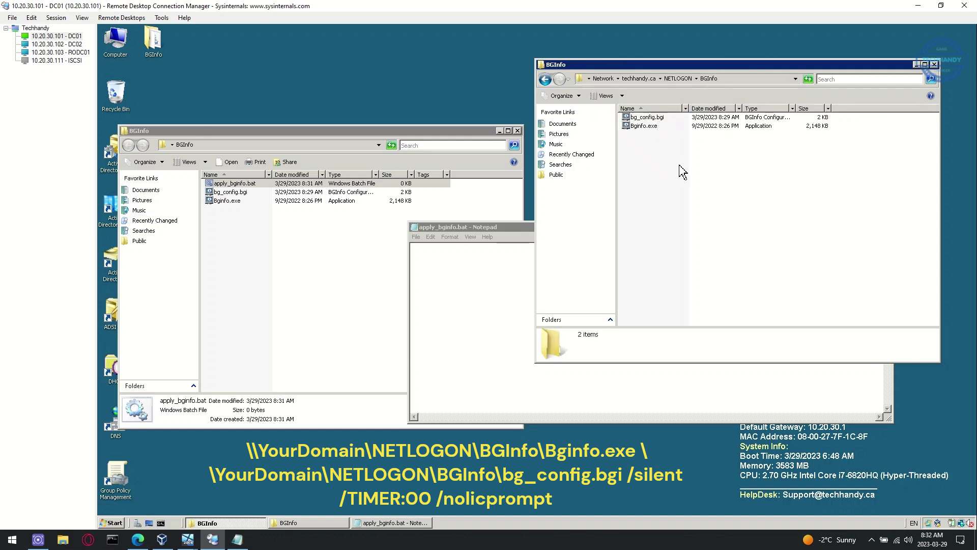
pyautogui.click(657, 127)
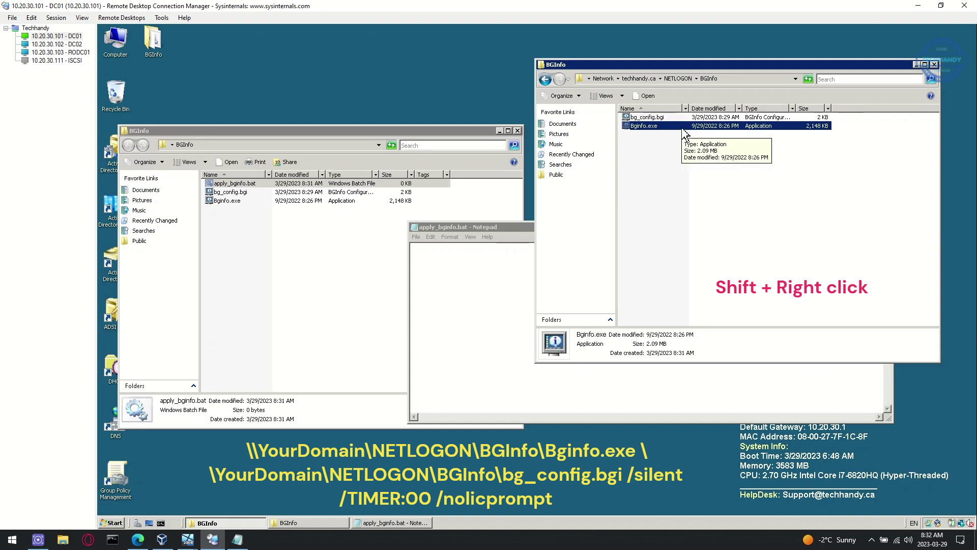
pyautogui.keyDown('shift'); pyautogui.rightClick(682, 131); pyautogui.keyUp('shift')
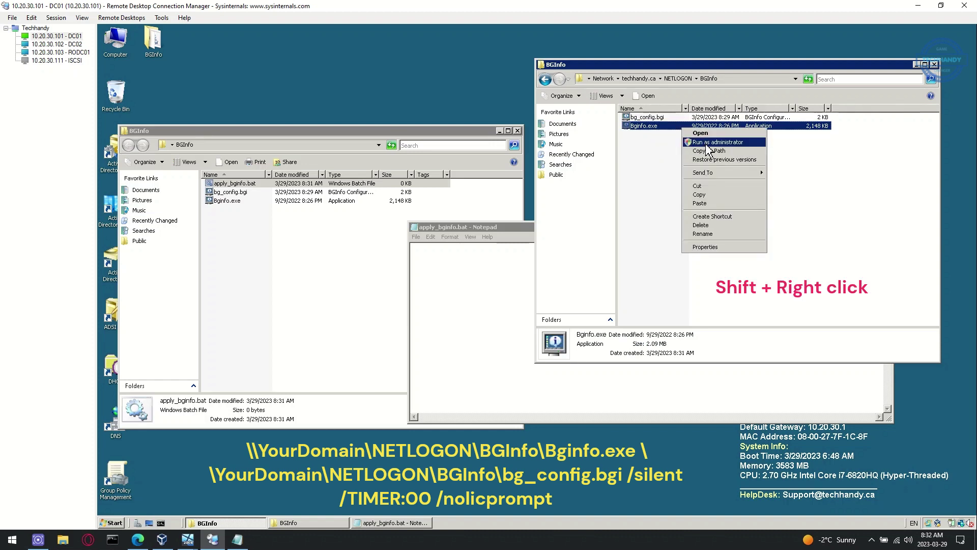
pyautogui.click(732, 152)
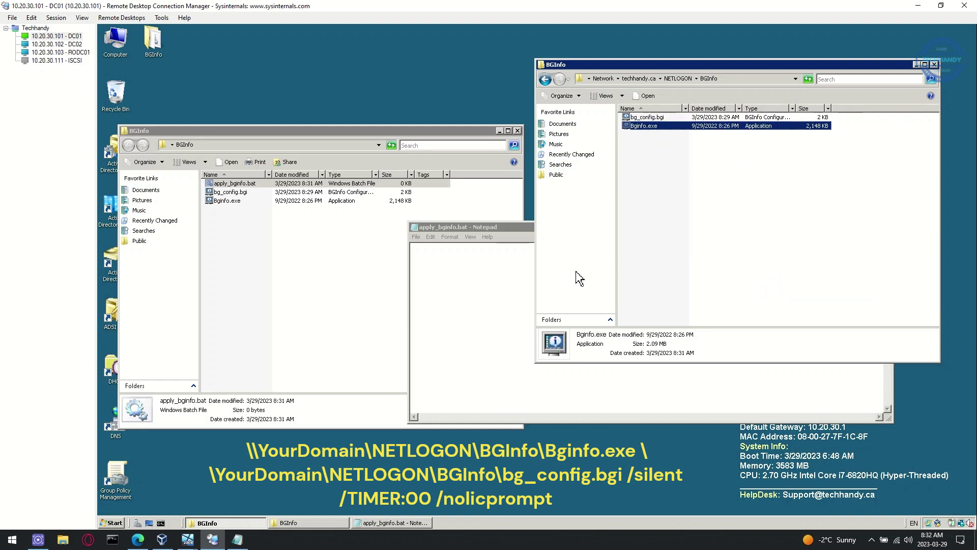
pyautogui.click(484, 276)
pyautogui.hotkey('ctrl', 'v')
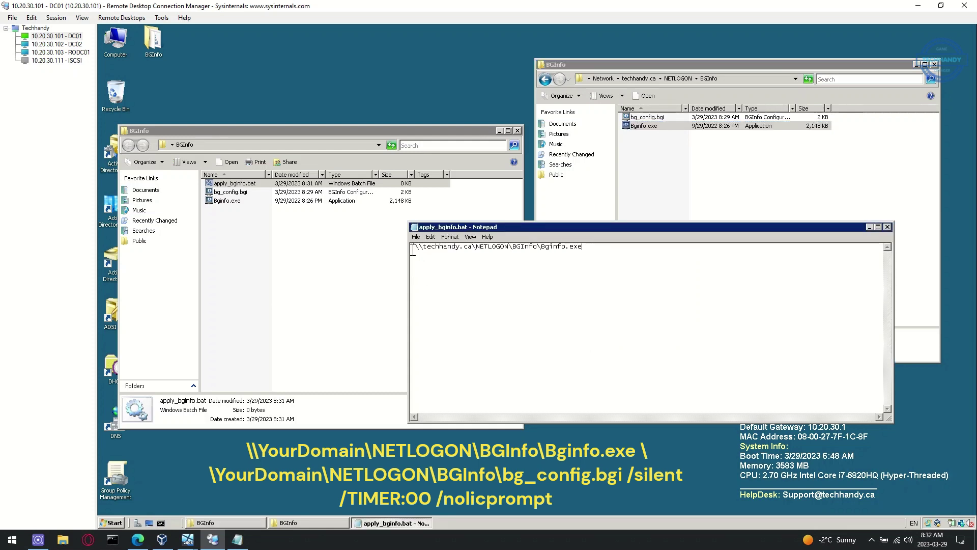
pyautogui.click(413, 248)
pyautogui.press('Delete')
pyautogui.click(620, 249)
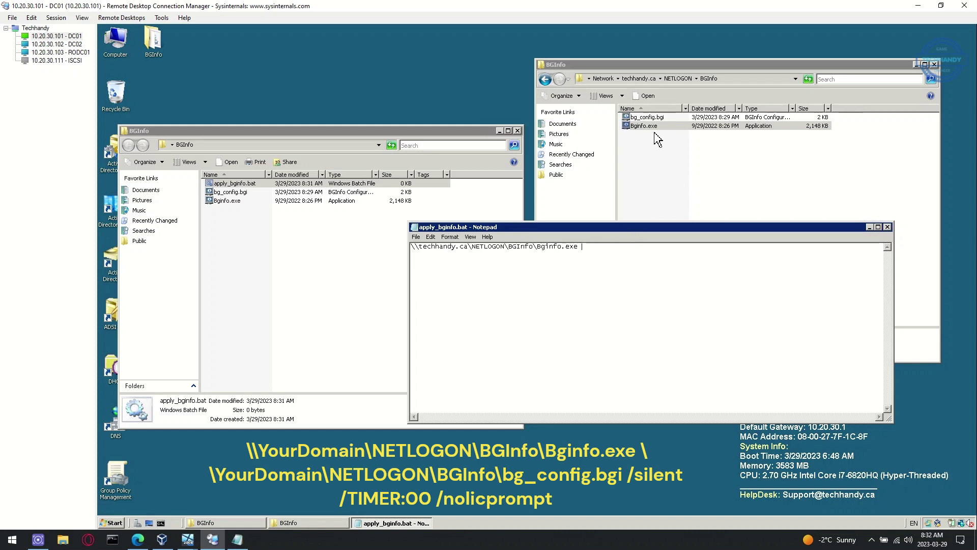
# Step: Append the unquoted bg_config.bgi network path after Bginfo.exe and select the whole line
pyautogui.click(673, 118)
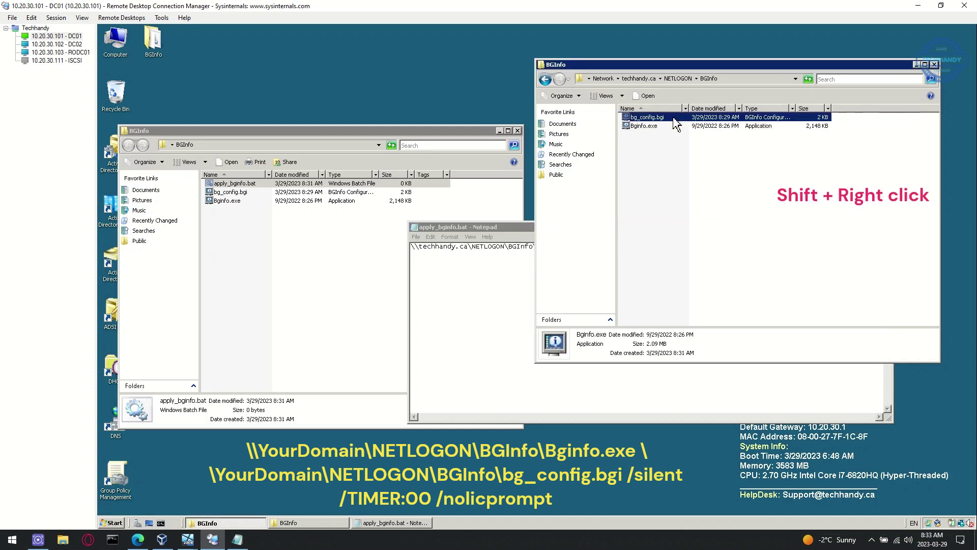
pyautogui.keyDown('shift'); pyautogui.rightClick(673, 122); pyautogui.keyUp('shift')
pyautogui.click(655, 126)
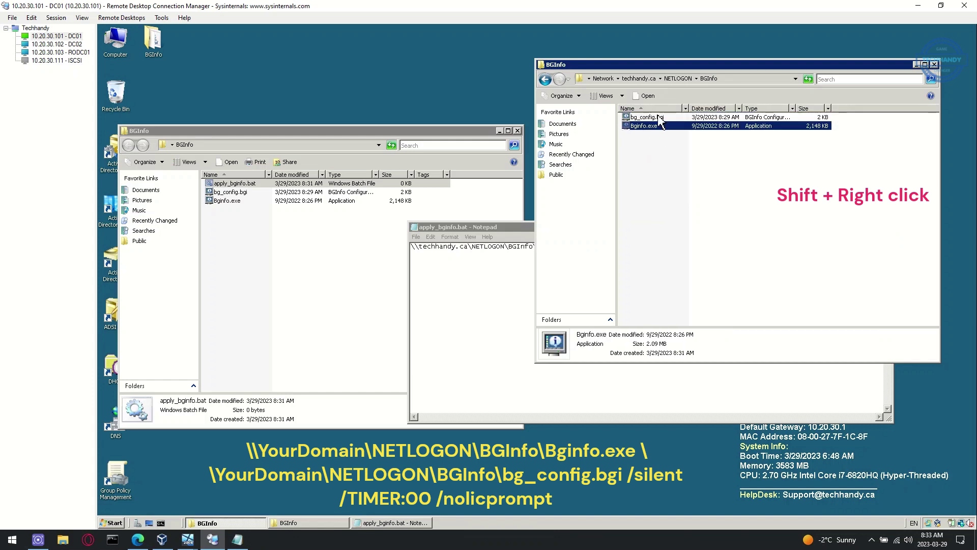
pyautogui.click(659, 119)
pyautogui.keyDown('shift'); pyautogui.rightClick(663, 121); pyautogui.keyUp('shift')
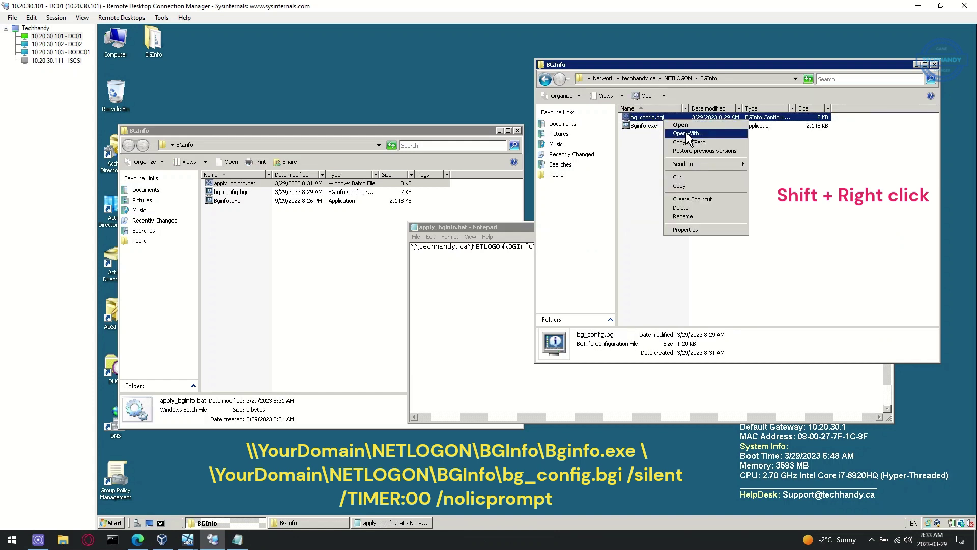
pyautogui.click(716, 148)
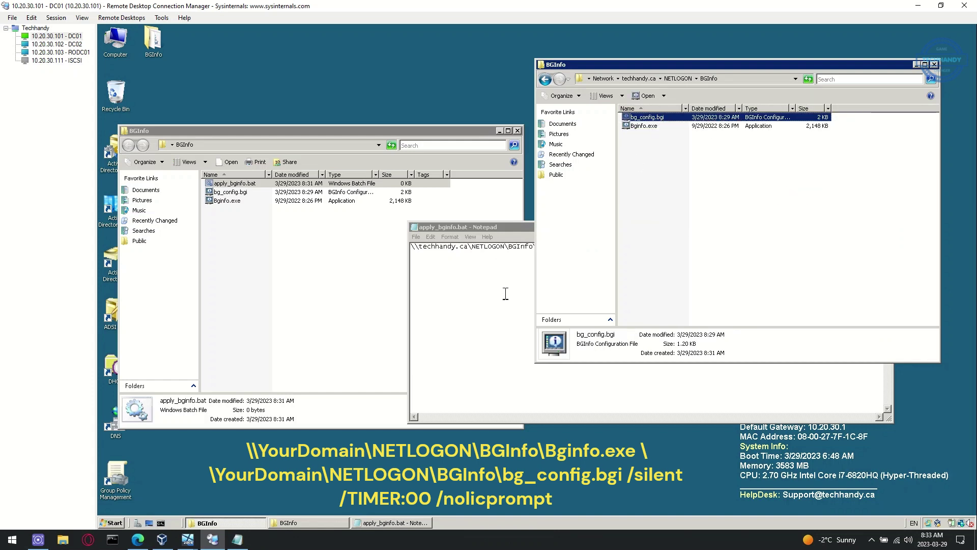
pyautogui.click(505, 248)
pyautogui.hotkey('ctrl', 'v')
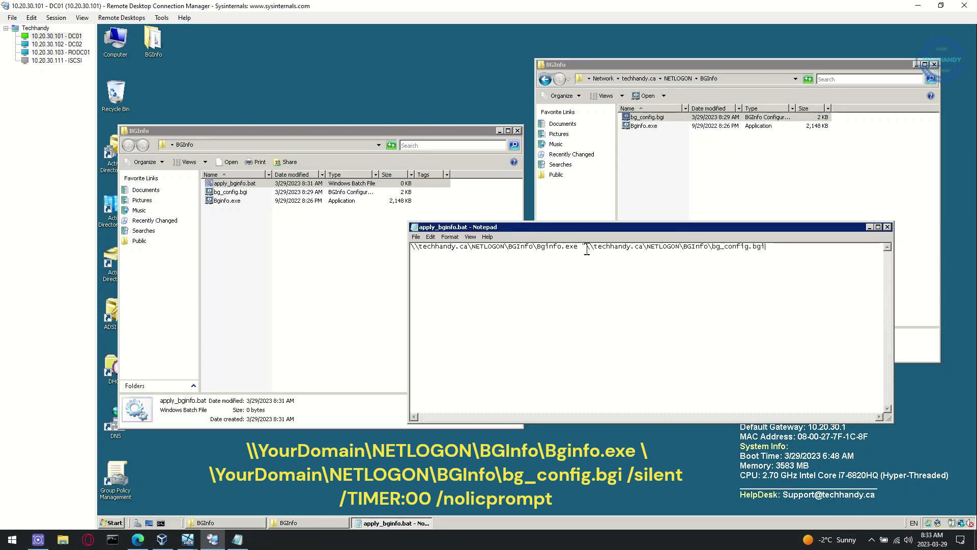
pyautogui.click(587, 248)
pyautogui.press('BackSpace')
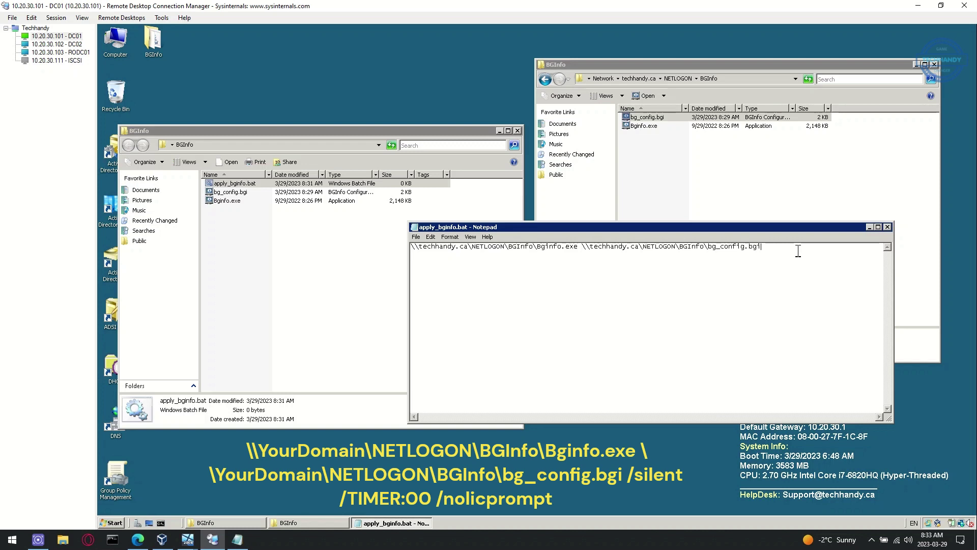
pyautogui.moveTo(765, 247); pyautogui.dragTo(409, 247)
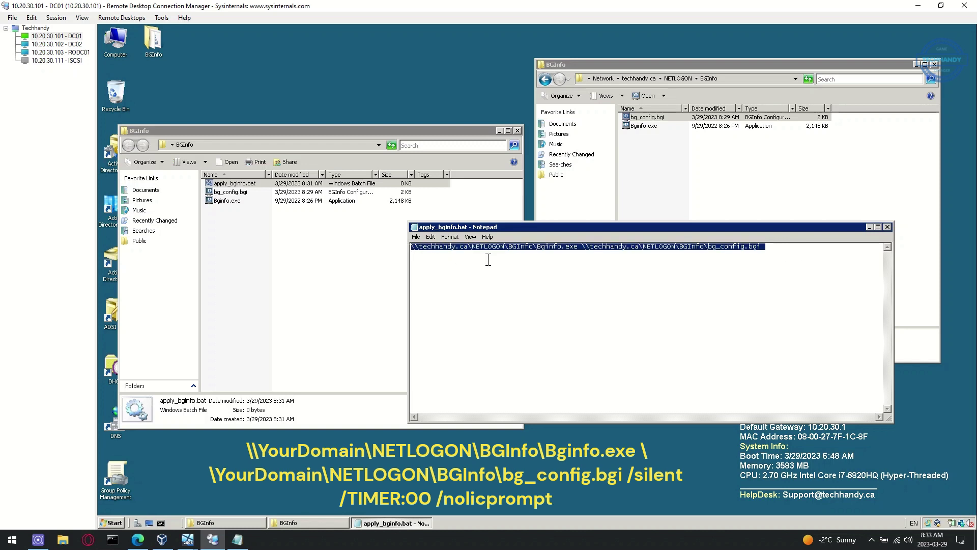
# Step: Record the command under Method - 2 with /silent /TIMER:00 /nolicprompt appended, then paste it into apply_bginfo.bat
pyautogui.click(237, 539)
pyautogui.click(551, 363)
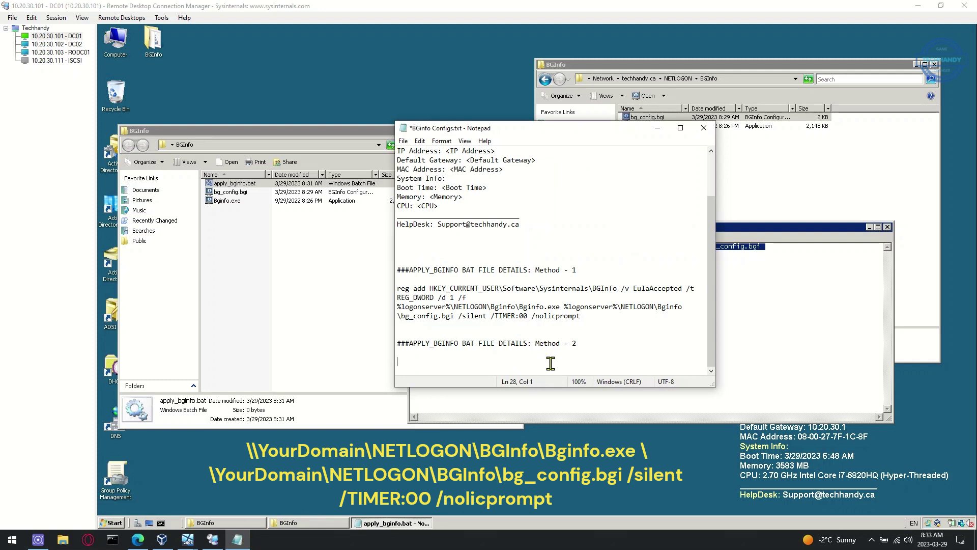
pyautogui.hotkey('ctrl', 'v')
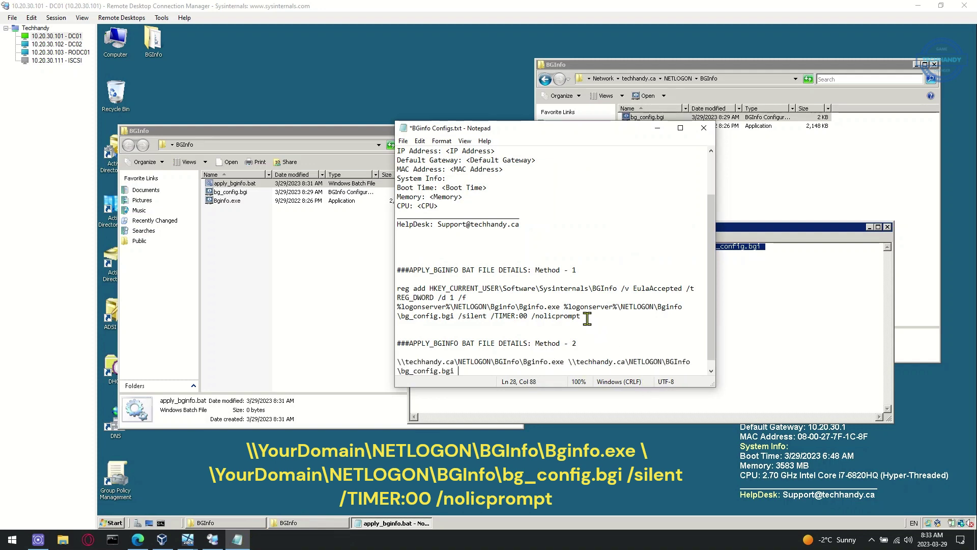
pyautogui.moveTo(580, 318); pyautogui.dragTo(462, 319)
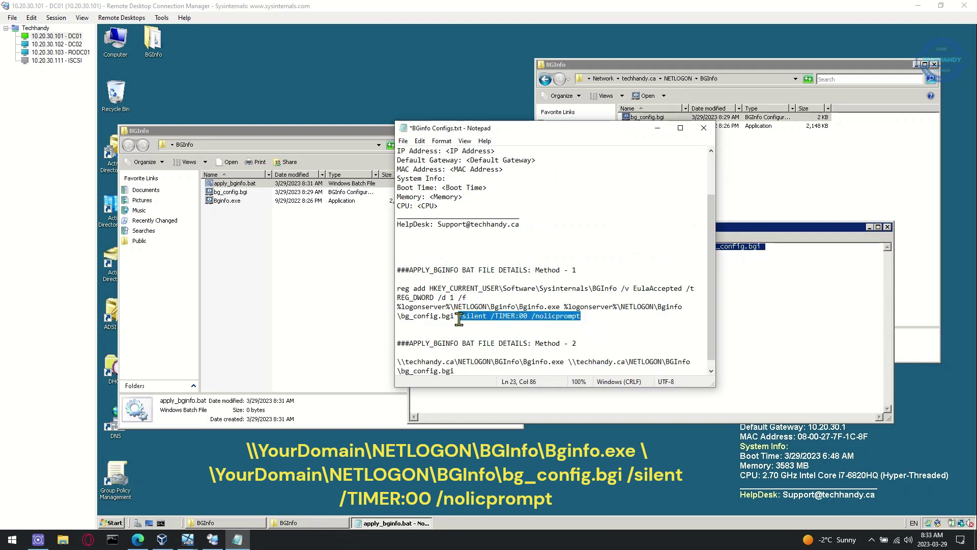
pyautogui.click(484, 371)
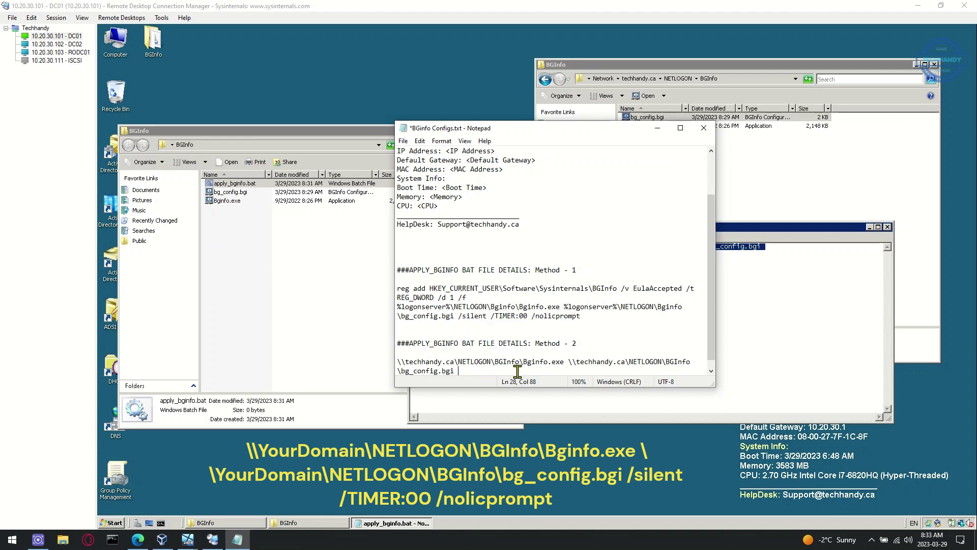
pyautogui.hotkey('ctrl', 'v')
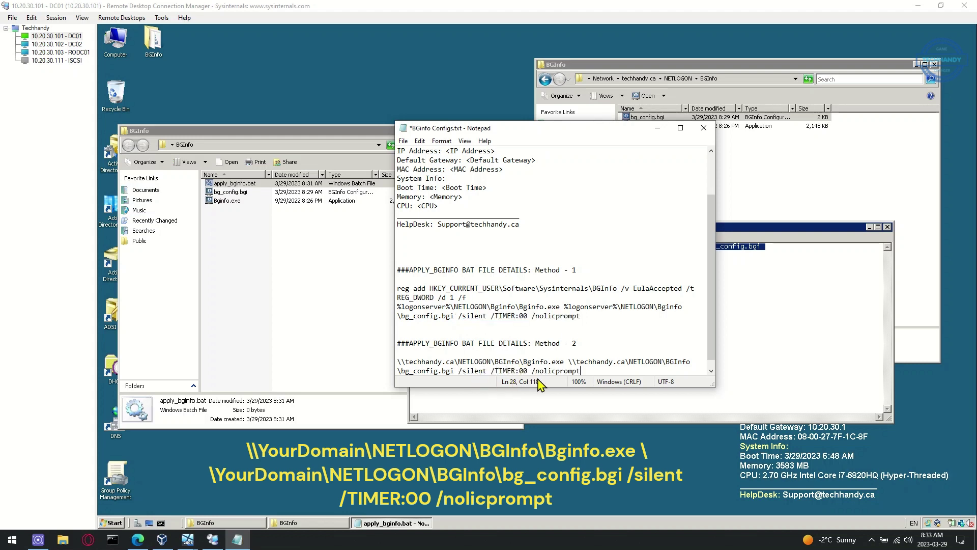
pyautogui.moveTo(580, 370); pyautogui.dragTo(397, 362)
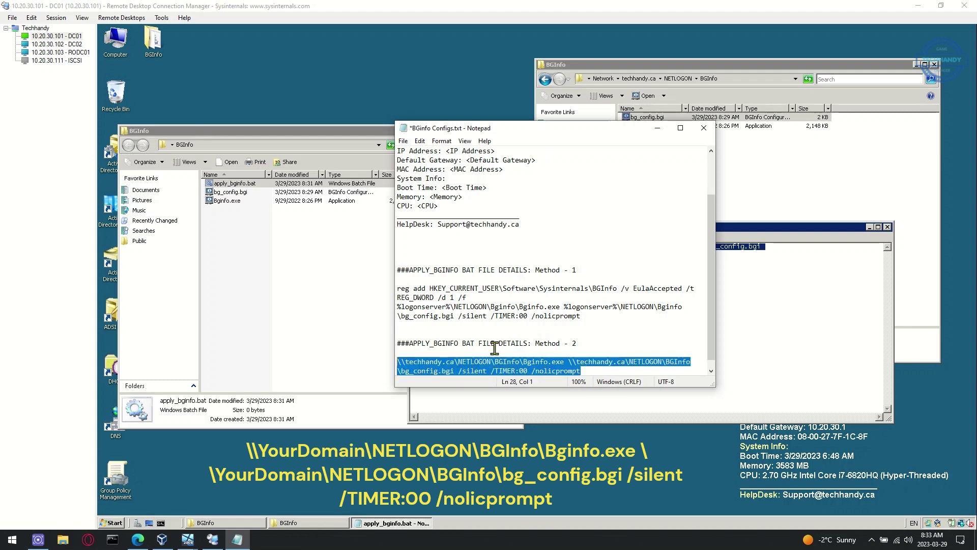
pyautogui.click(657, 128)
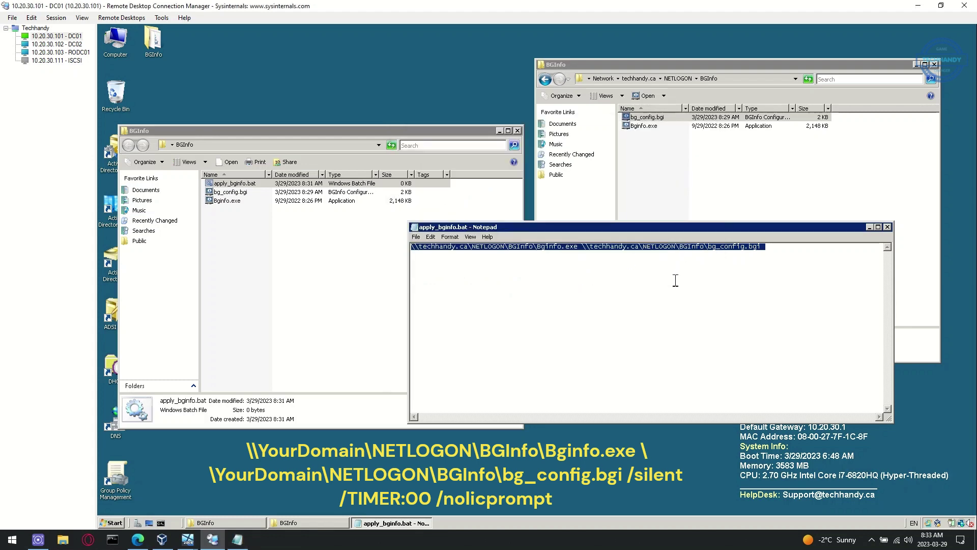
pyautogui.hotkey('ctrl', 'v')
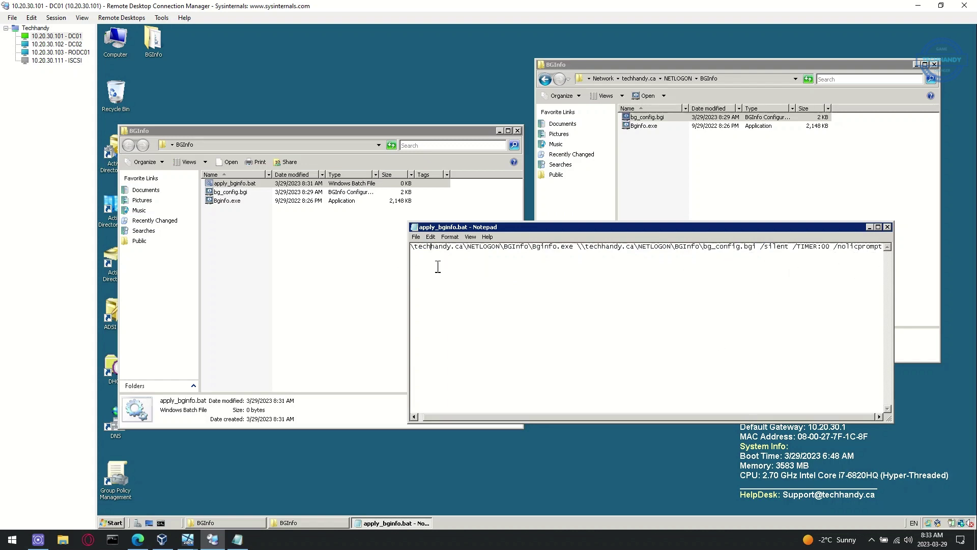
pyautogui.press('Home')
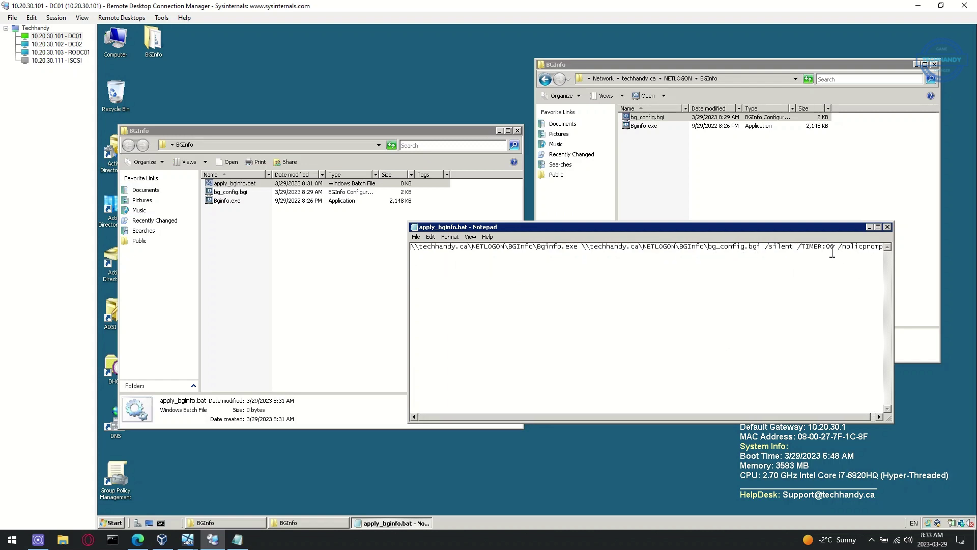
# Step: Save apply_bginfo.bat from the File menu and close Notepad
pyautogui.click(422, 239)
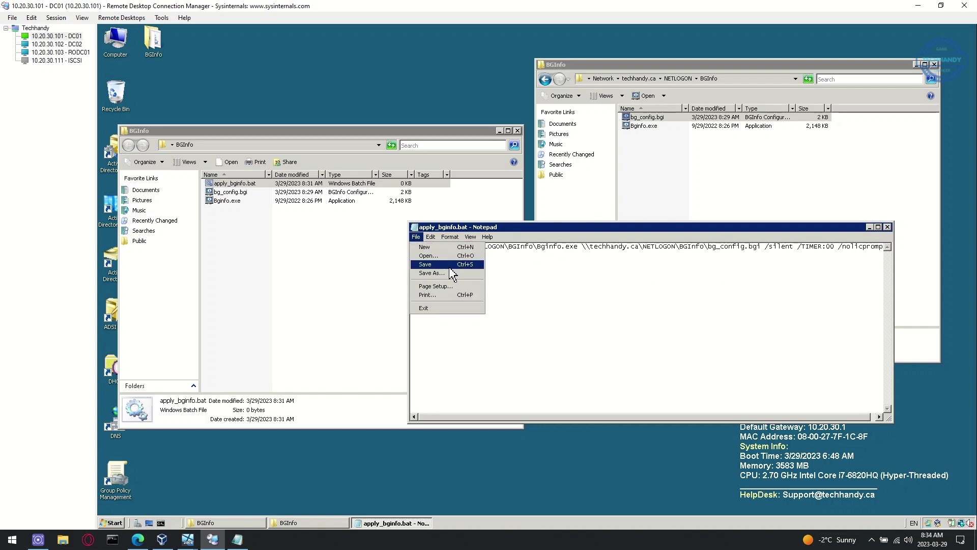
pyautogui.click(451, 265)
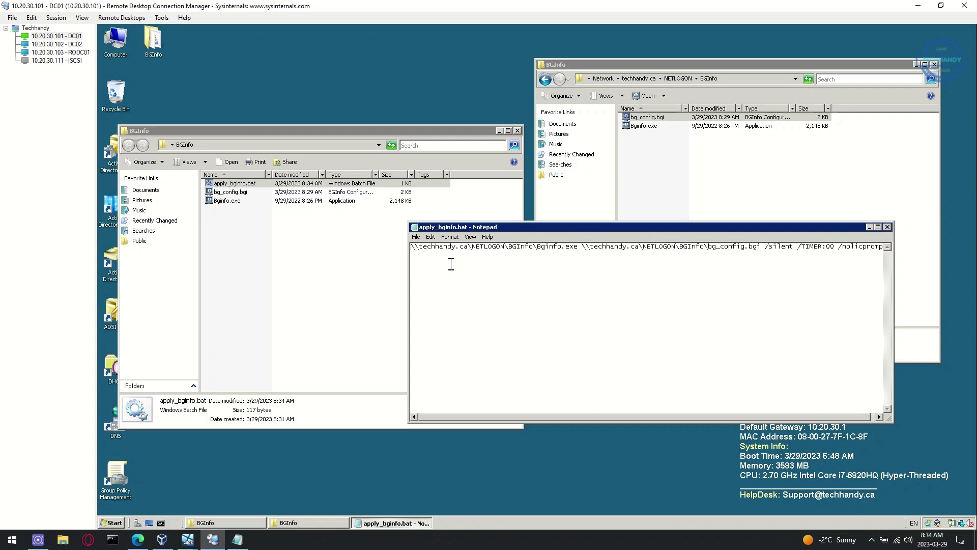
pyautogui.click(416, 236)
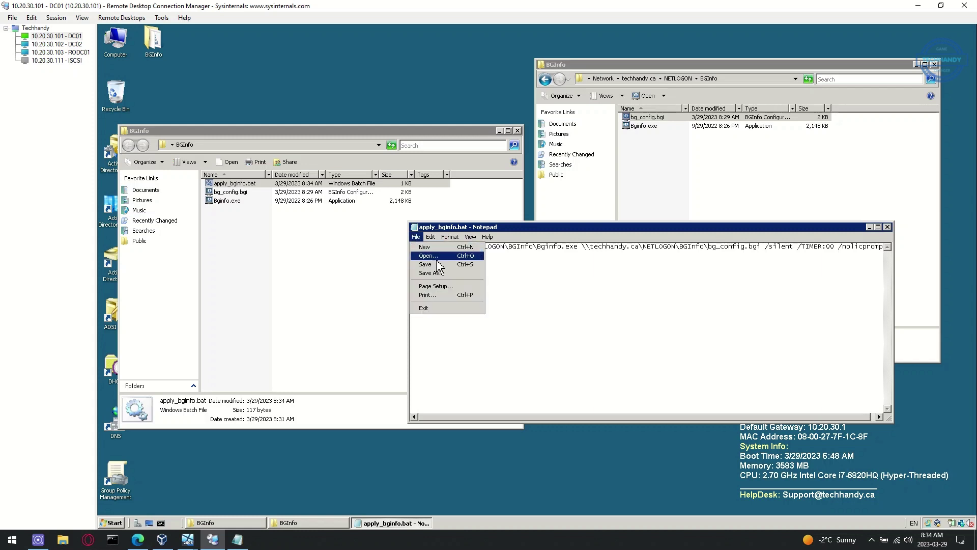
pyautogui.click(440, 266)
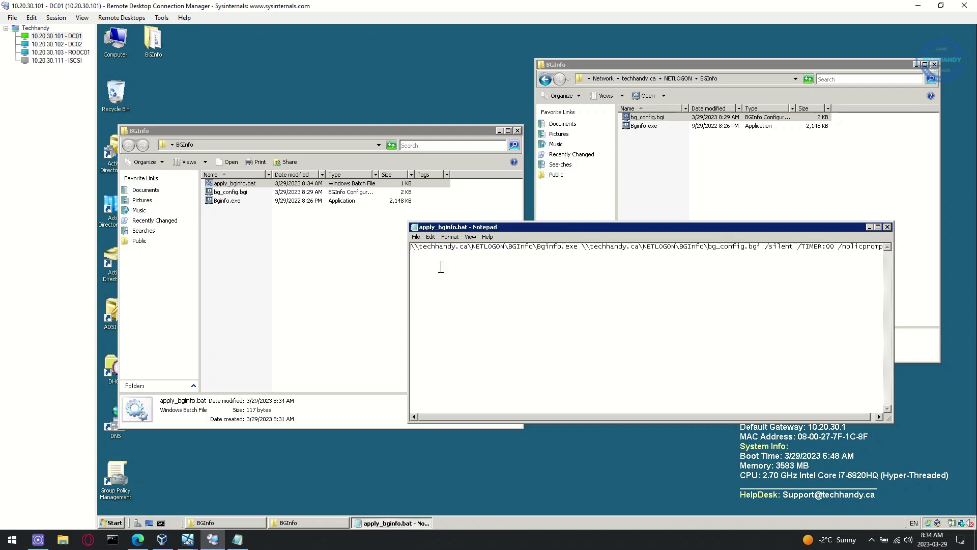
pyautogui.click(888, 227)
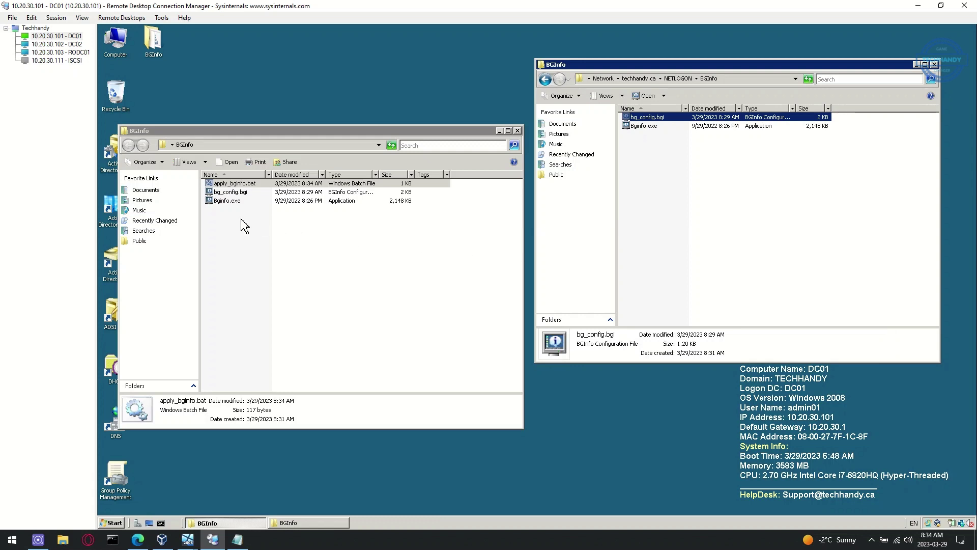
# Step: Return to the SYSVOL scripts BGInfo folder and check its full path
pyautogui.click(645, 201)
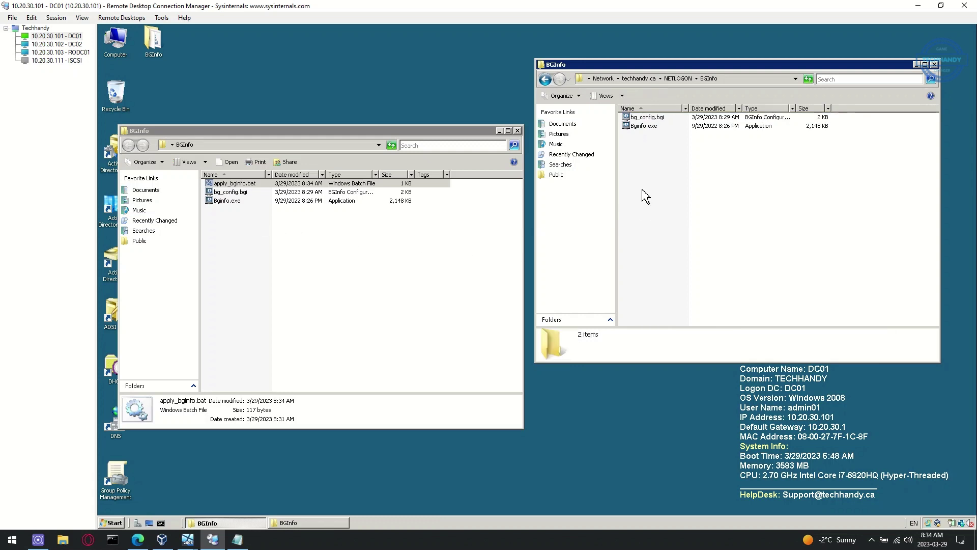
pyautogui.click(544, 80)
pyautogui.click(545, 86)
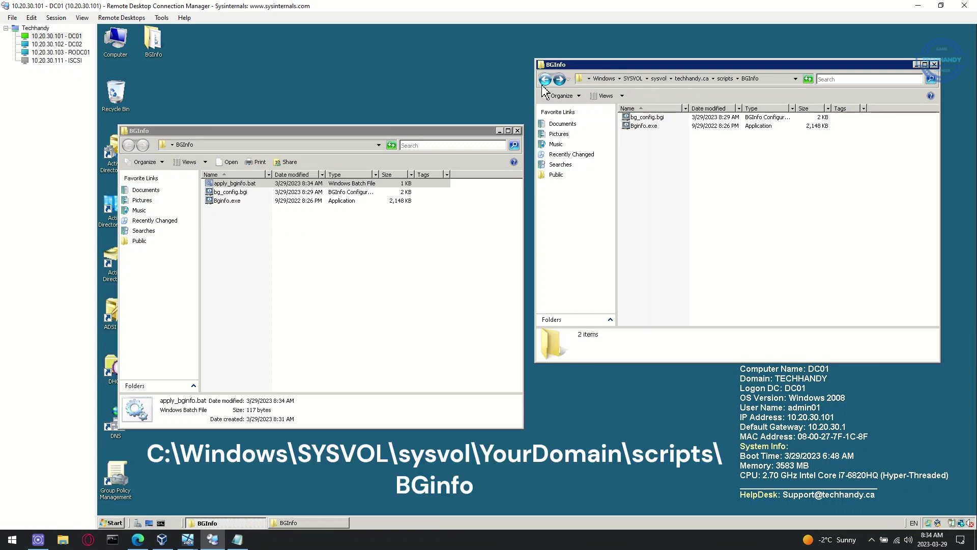
pyautogui.click(741, 80)
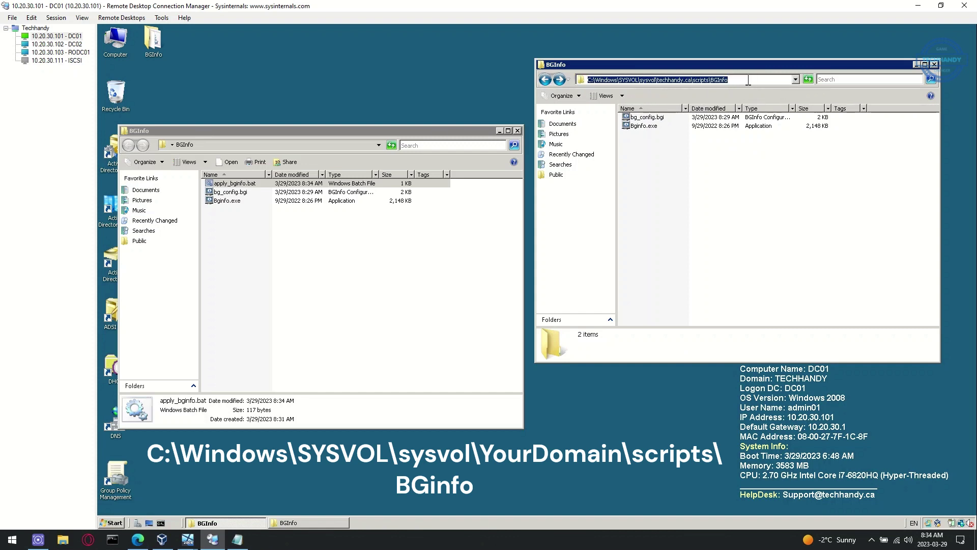
pyautogui.click(650, 154)
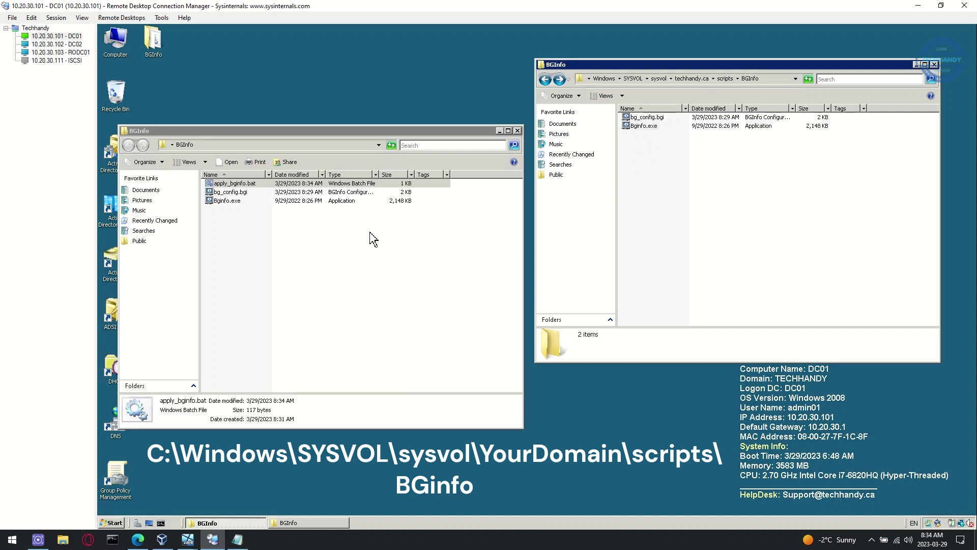
# Step: Copy apply_bginfo.bat into the SYSVOL BGInfo folder with admin permission, then close the desktop folder window
pyautogui.rightClick(222, 186)
pyautogui.click(254, 277)
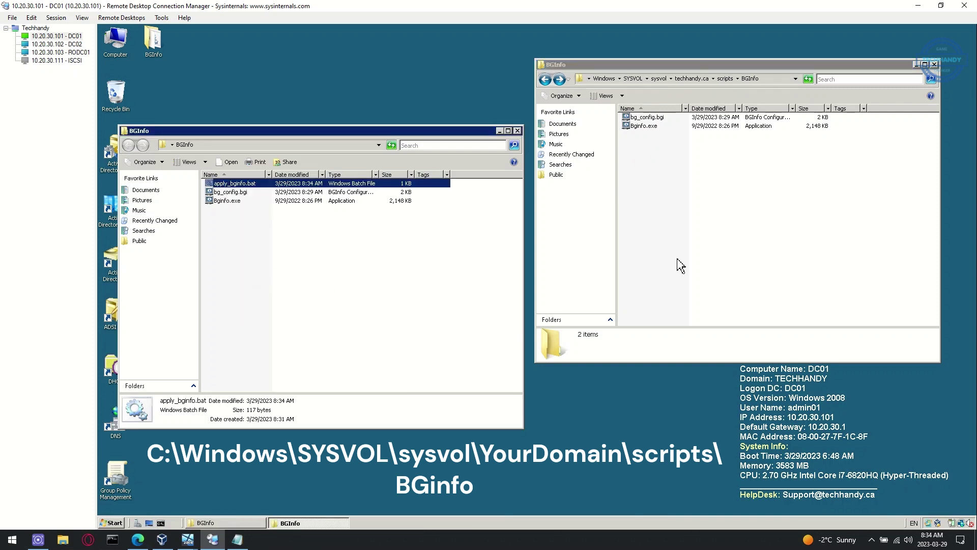
pyautogui.rightClick(641, 153)
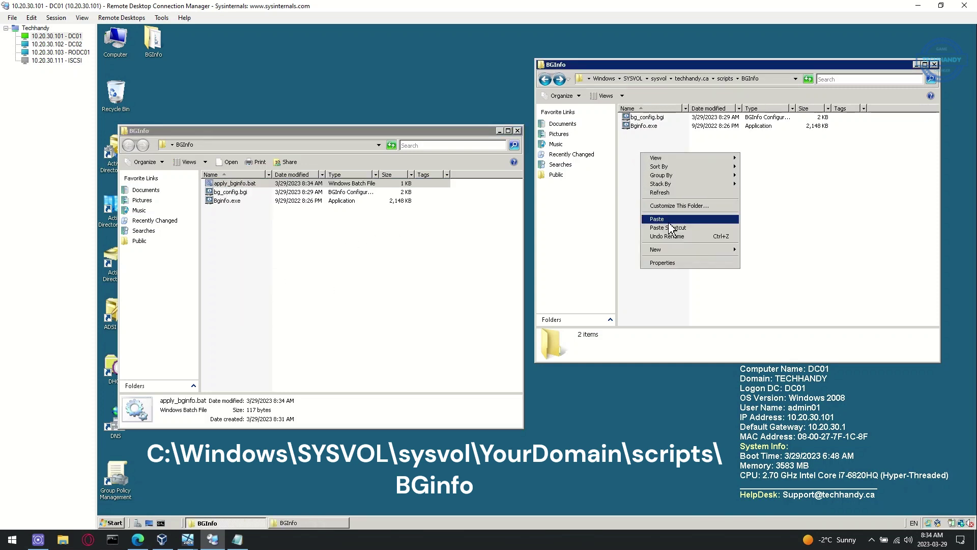
pyautogui.click(716, 219)
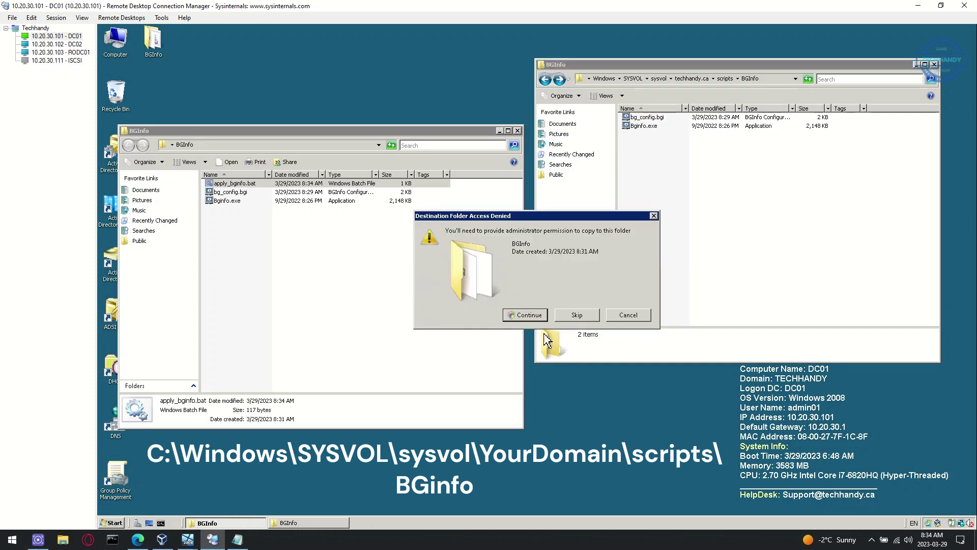
pyautogui.click(531, 314)
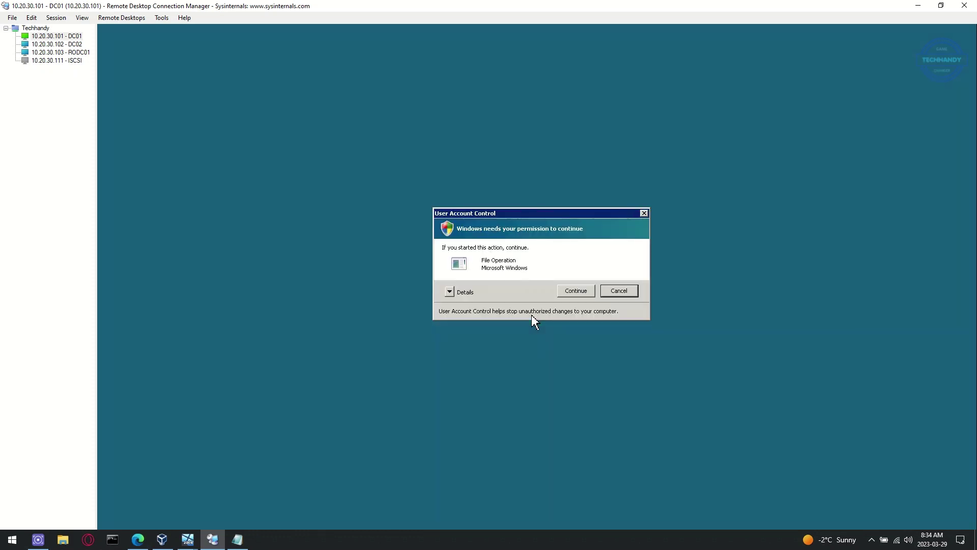
pyautogui.click(580, 293)
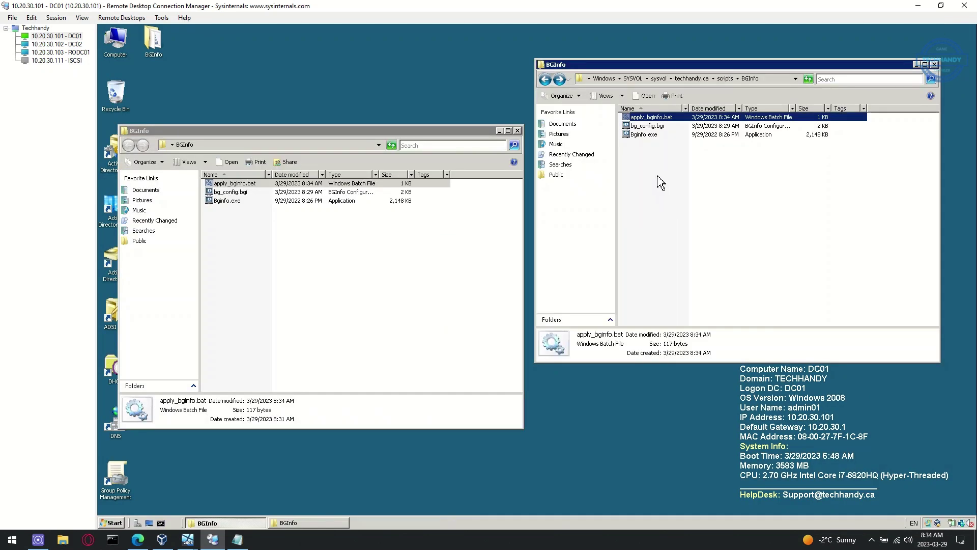
pyautogui.click(644, 174)
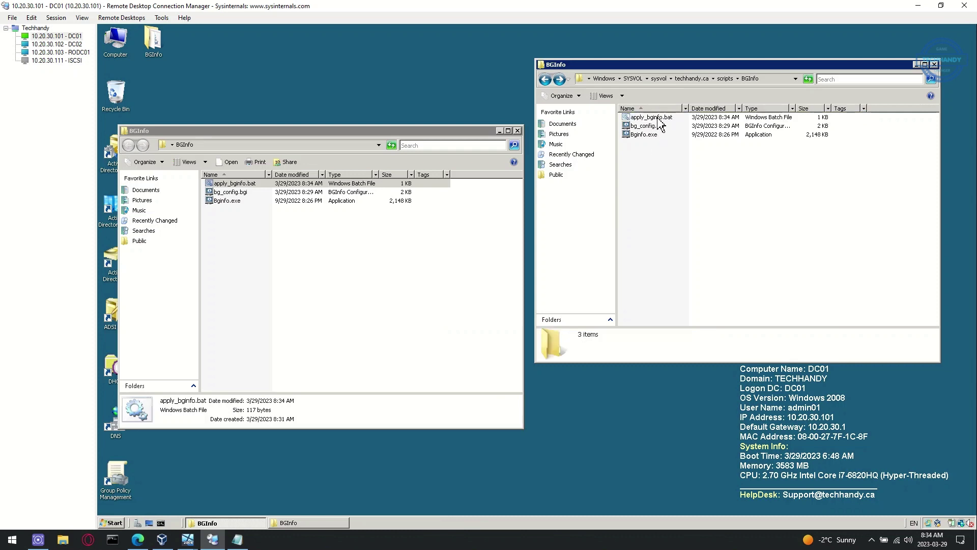
pyautogui.click(518, 131)
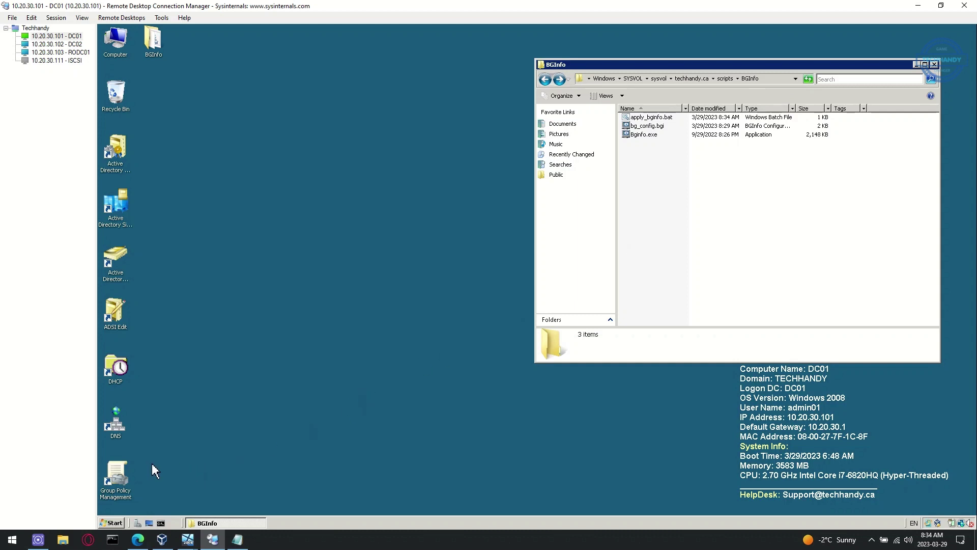
# Step: Launch Group Policy Management and create a new GPO named BGinfo under Group Policy Objects, then select it
pyautogui.doubleClick(116, 476)
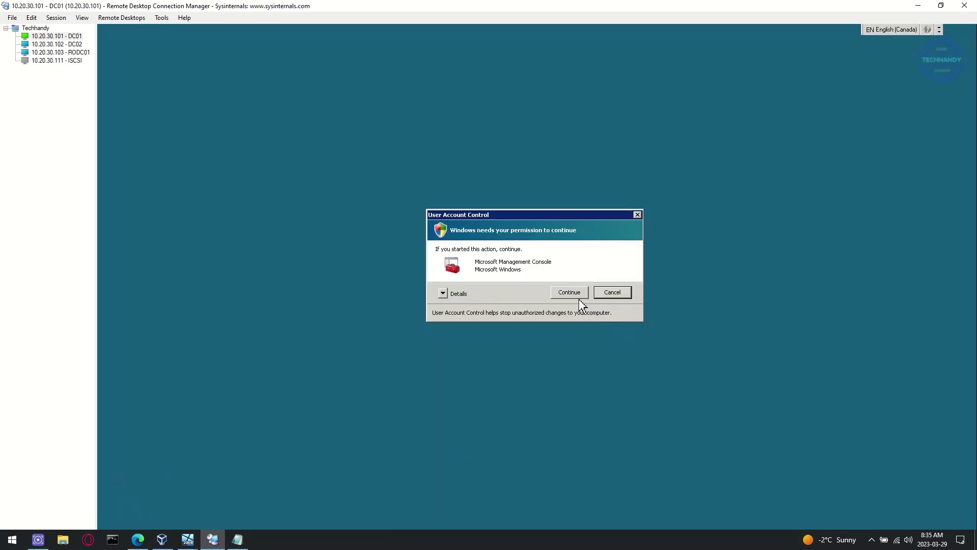
pyautogui.click(579, 296)
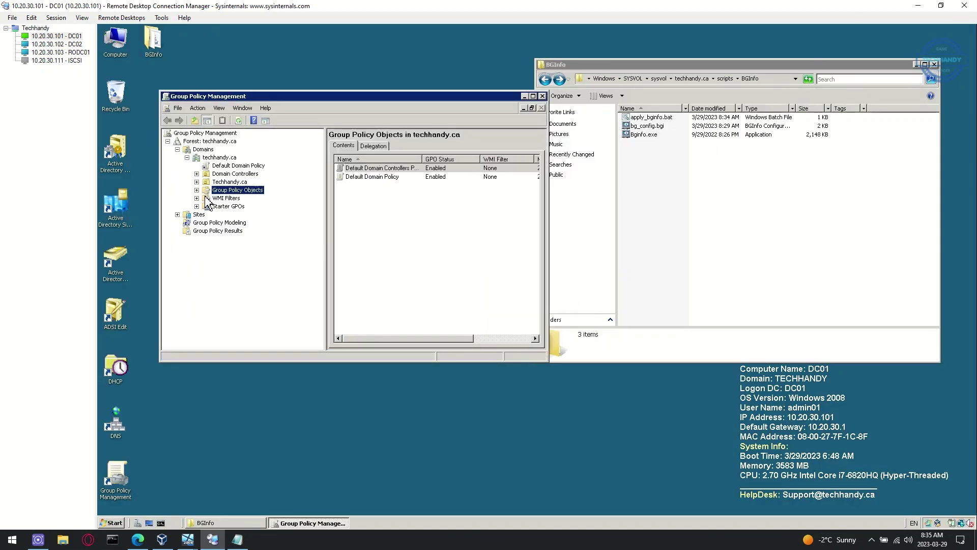
pyautogui.click(197, 190)
pyautogui.rightClick(241, 197)
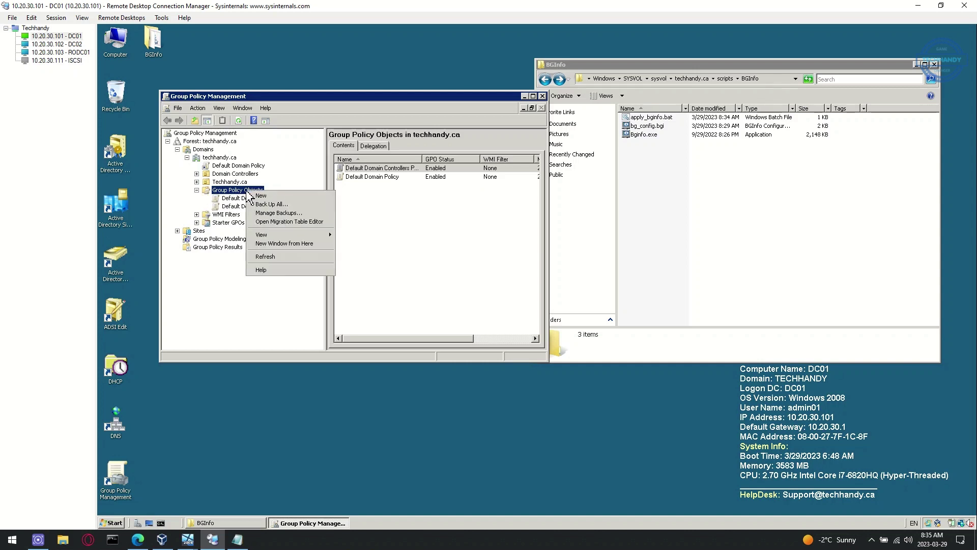
pyautogui.click(259, 201)
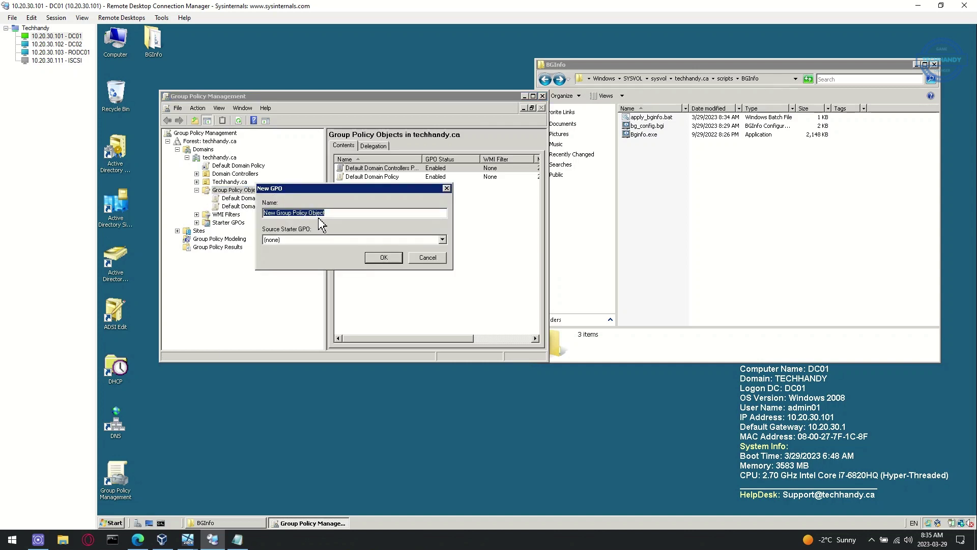
pyautogui.write('BGinfo')
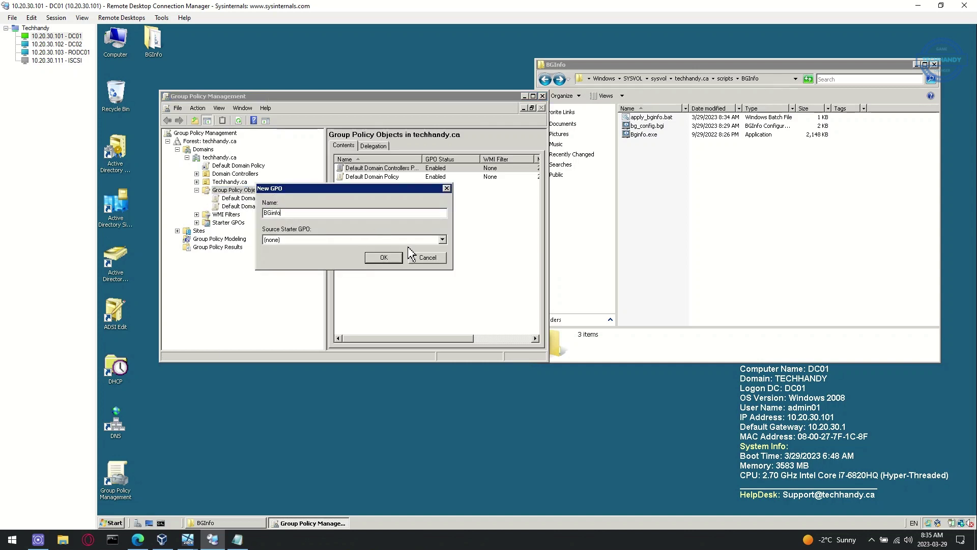
pyautogui.click(381, 257)
pyautogui.click(235, 200)
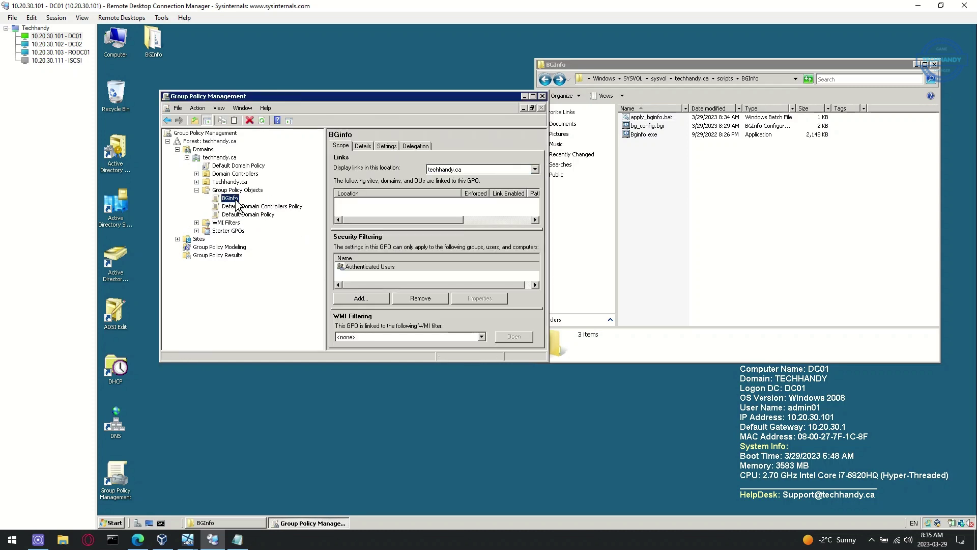
# Step: Edit the BGinfo GPO and open the context menu of User Configuration > Preferences > Windows Settings > Files
pyautogui.rightClick(235, 200)
pyautogui.click(253, 205)
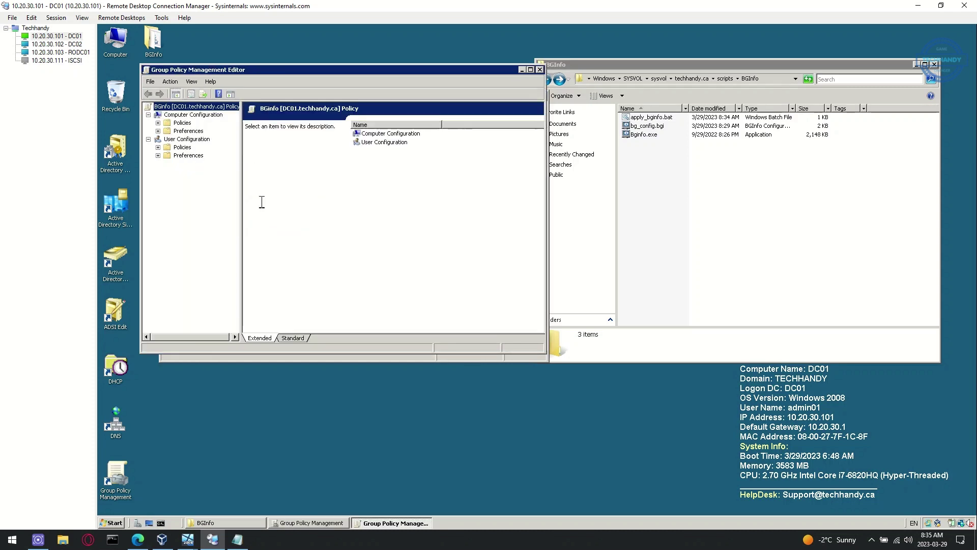
pyautogui.click(157, 155)
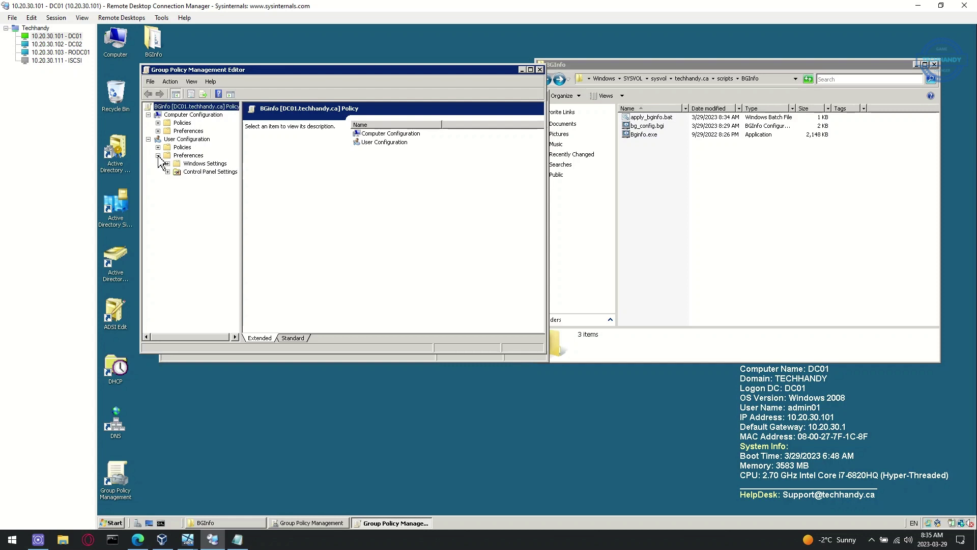
pyautogui.click(168, 163)
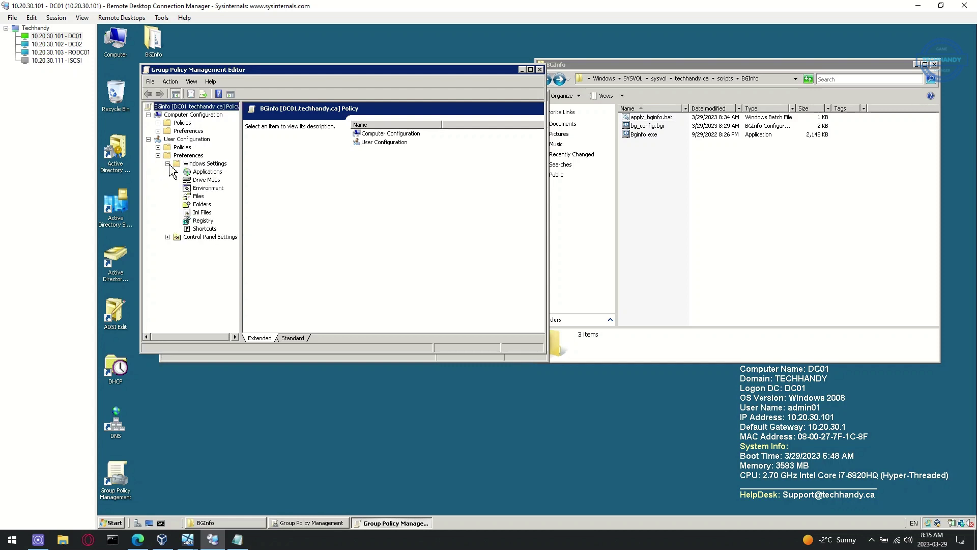
pyautogui.click(199, 197)
pyautogui.rightClick(199, 199)
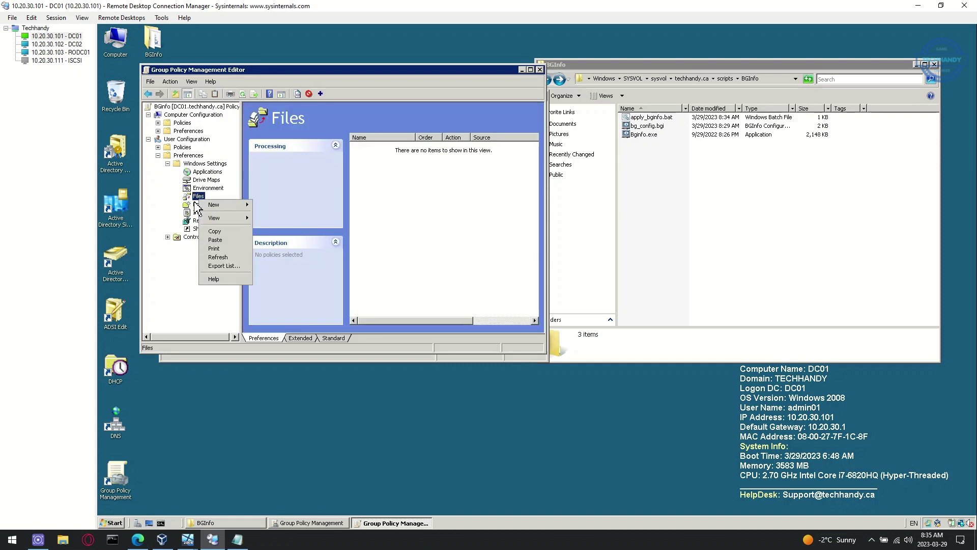
# Step: Add a new File preference item and focus its Source file(s) field
pyautogui.moveTo(214, 206)
pyautogui.click(264, 204)
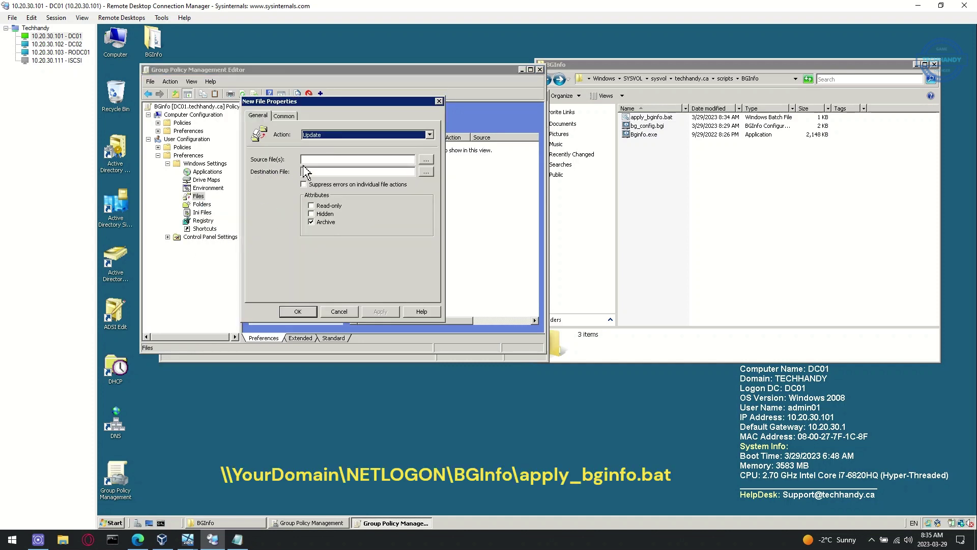
pyautogui.click(384, 161)
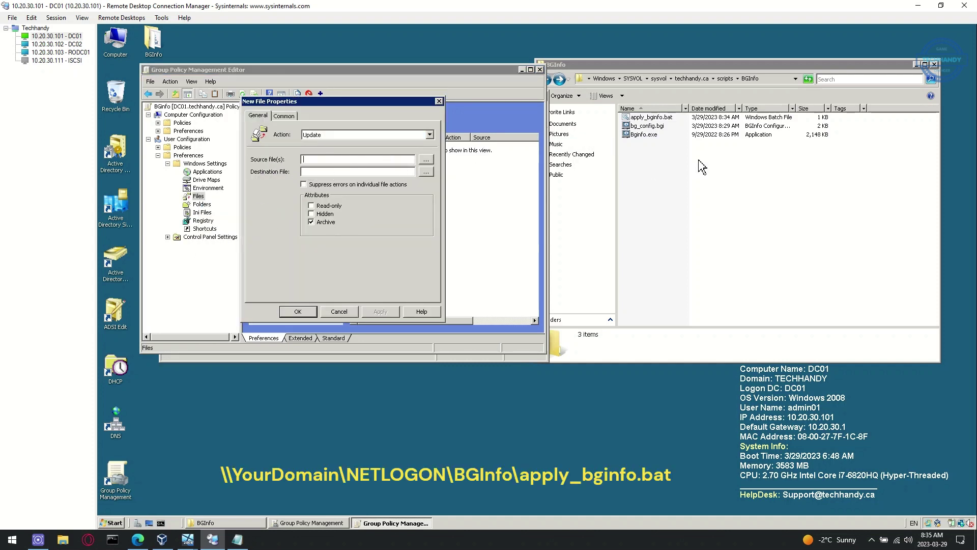
# Step: Copy apply_bginfo.bat's full path from the \\techhandy.ca\NETLOGON\BGInfo share
pyautogui.click(778, 89)
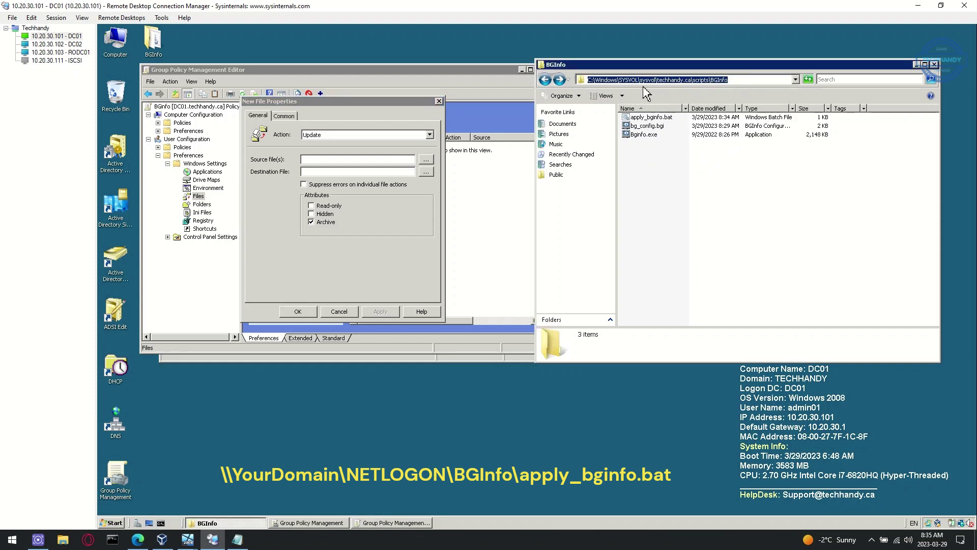
pyautogui.click(561, 80)
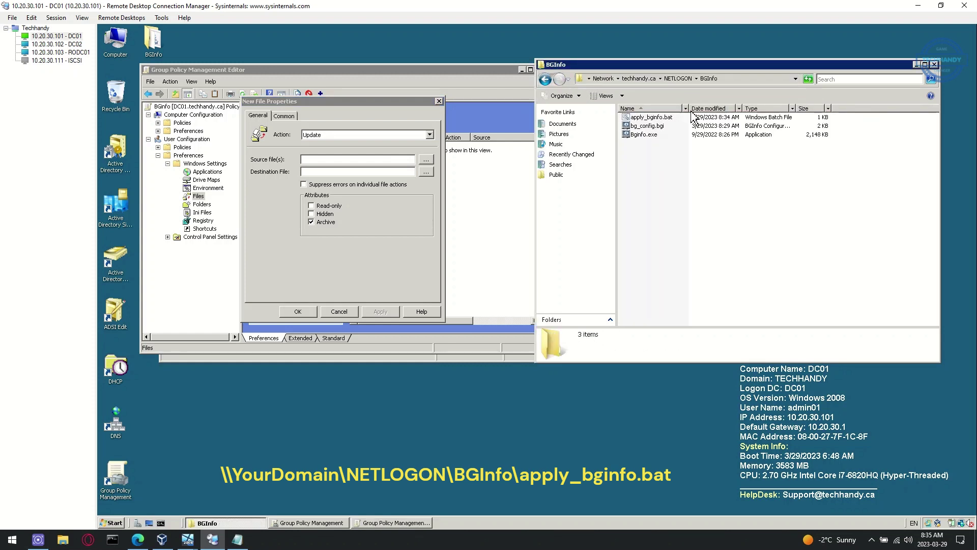
pyautogui.click(674, 118)
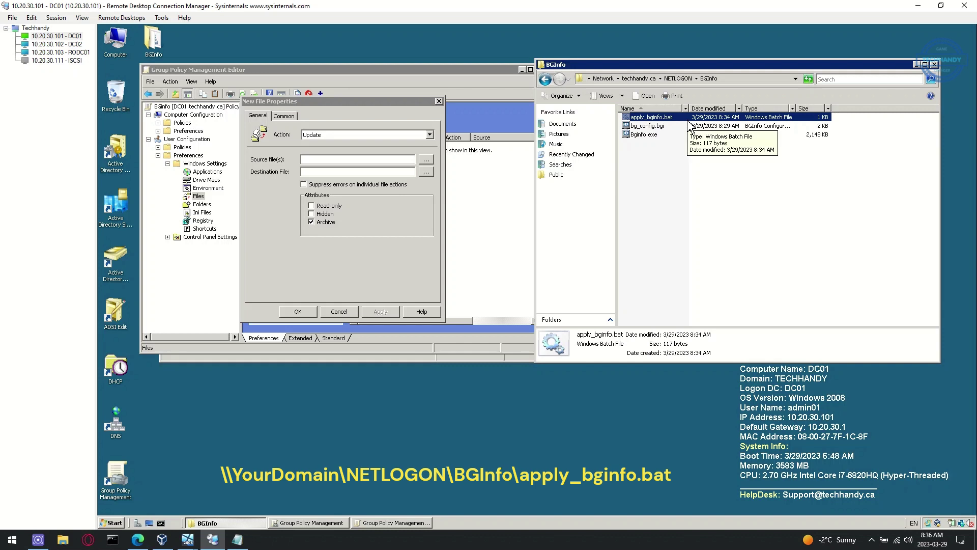
pyautogui.keyDown('shift'); pyautogui.rightClick(683, 117); pyautogui.keyUp('shift')
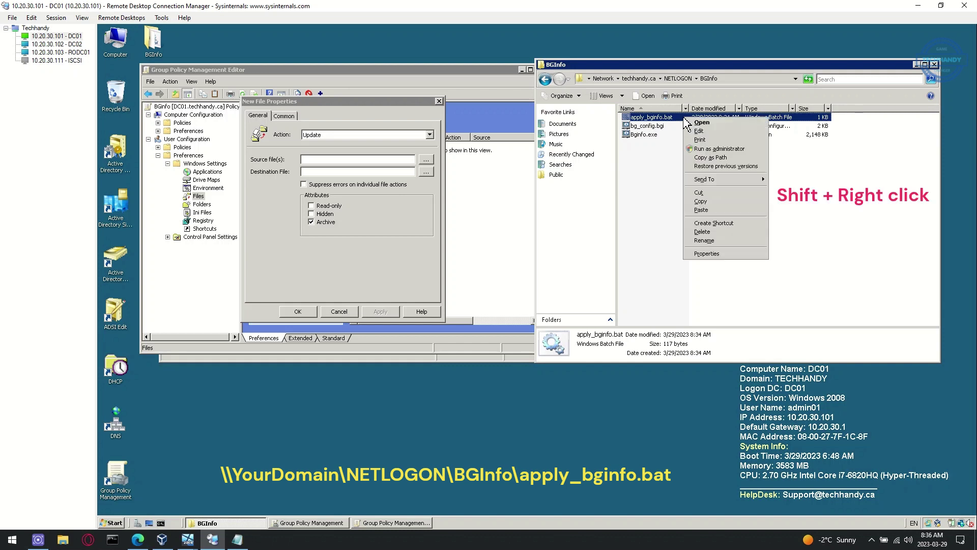
pyautogui.click(739, 158)
# Step: Paste the path into Source file(s) and strip its leading and trailing quotes
pyautogui.click(364, 159)
pyautogui.hotkey('ctrl', 'v')
pyautogui.press('BackSpace')
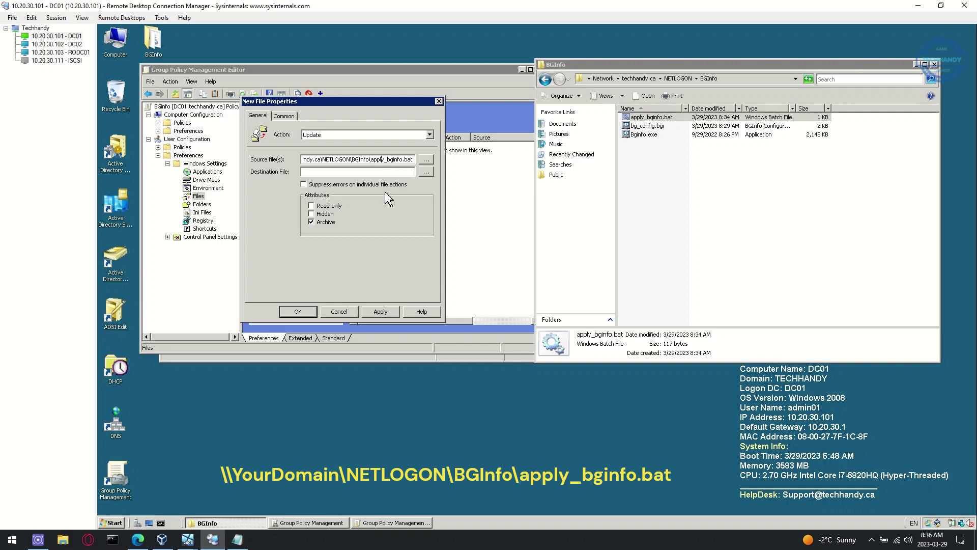
pyautogui.press('Home')
pyautogui.press('Delete')
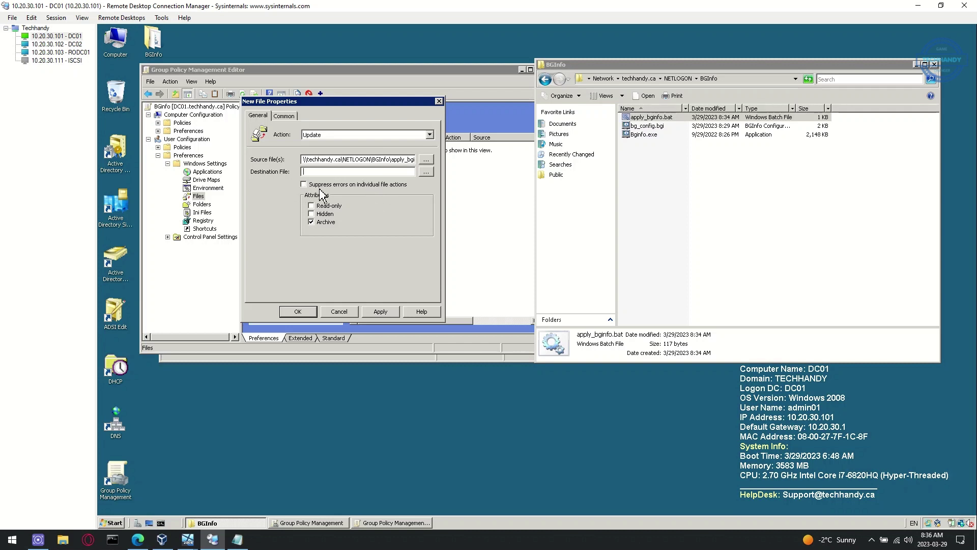
# Step: Run shell:common startup from the Run box, correcting the 'cccmmon' typo, to open the all-users Startup folder
pyautogui.click(108, 523)
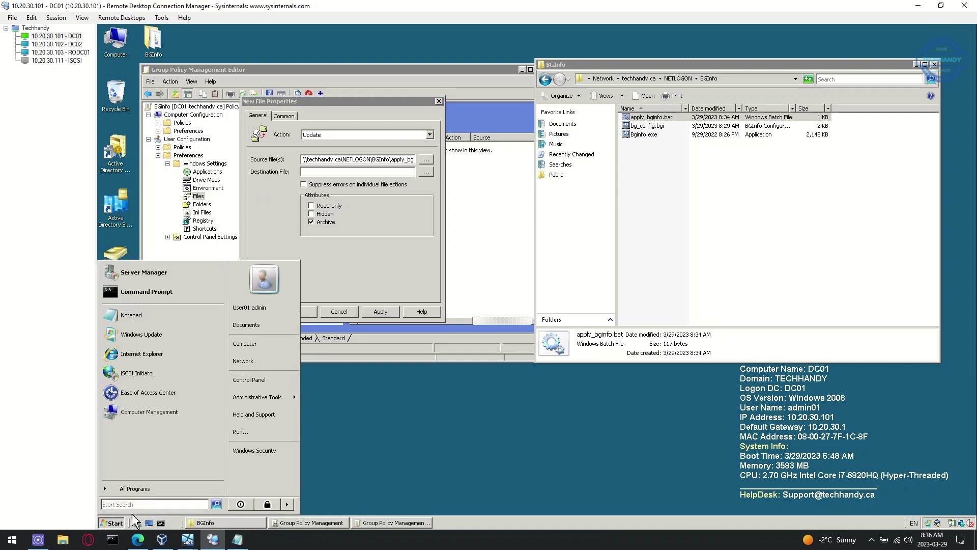
pyautogui.click(257, 431)
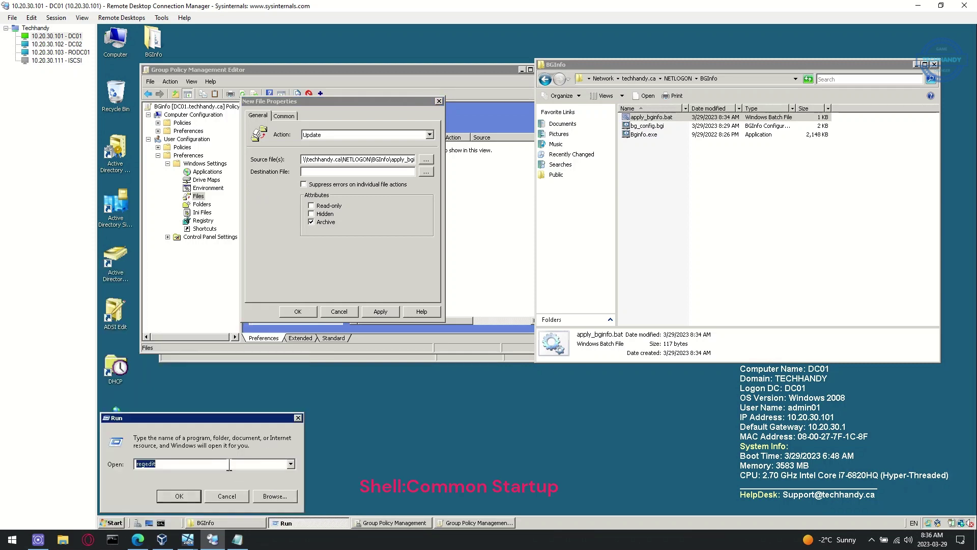
pyautogui.press('BackSpace')
pyautogui.write('shell:cccmmon startup')
pyautogui.press('Return')
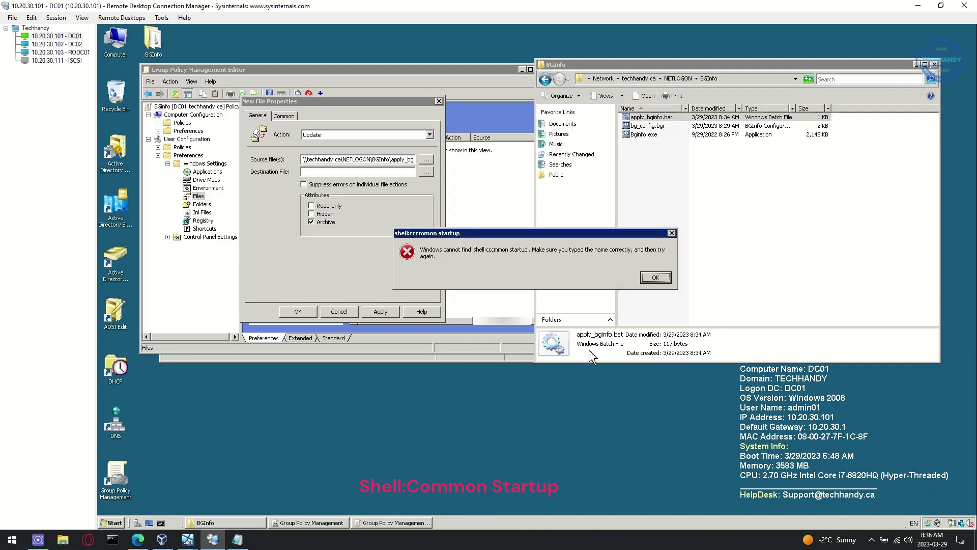
pyautogui.click(659, 278)
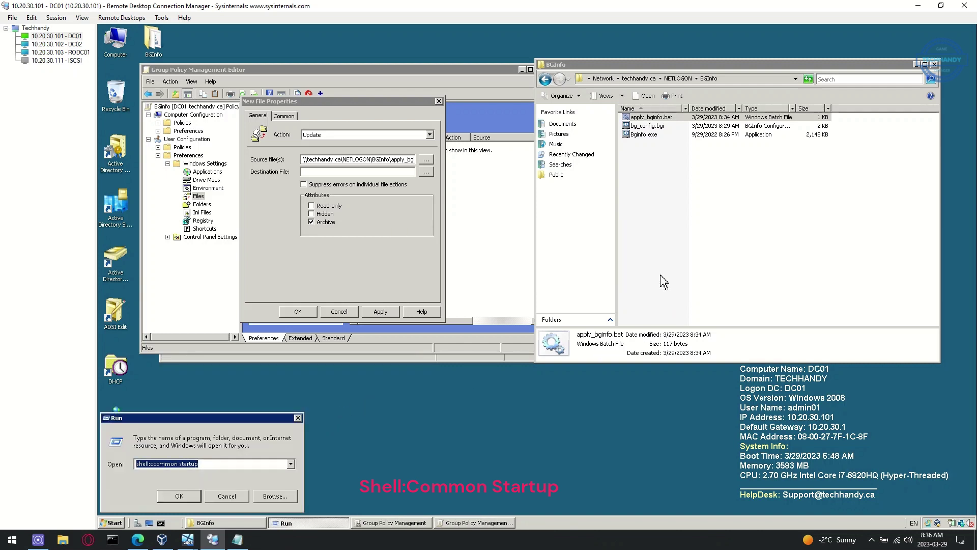
pyautogui.click(158, 464)
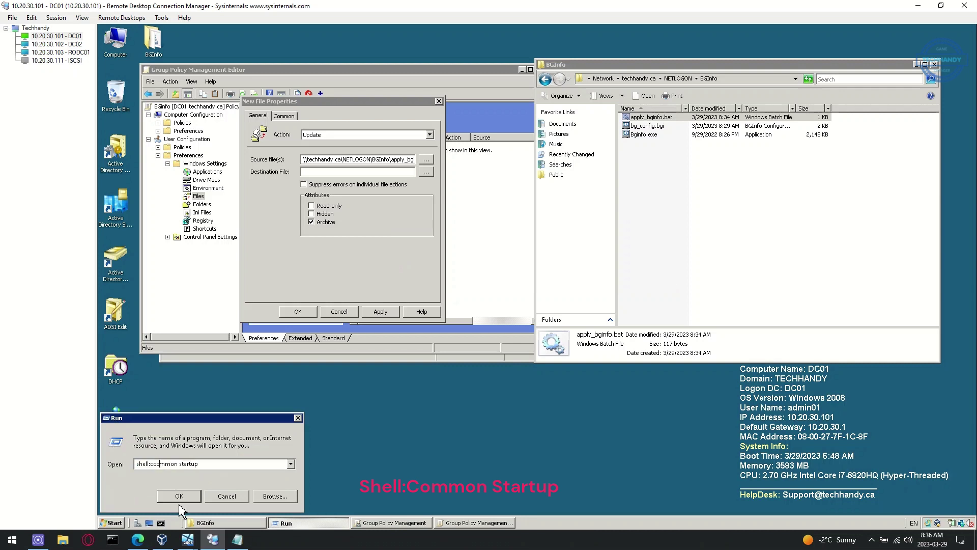
pyautogui.write('o')
pyautogui.press('Return')
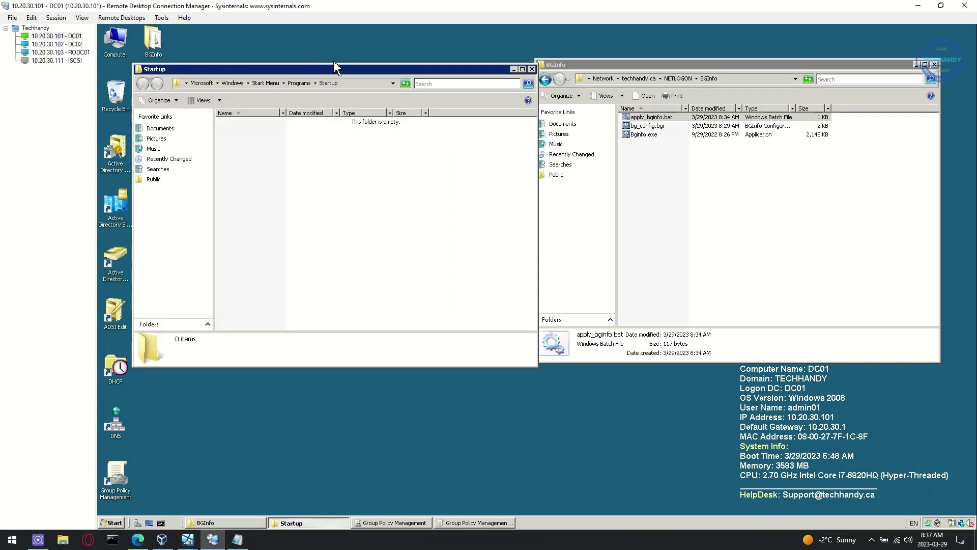
# Step: Copy the Startup folder path from Explorer's address bar into the Destination File field
pyautogui.click(350, 84)
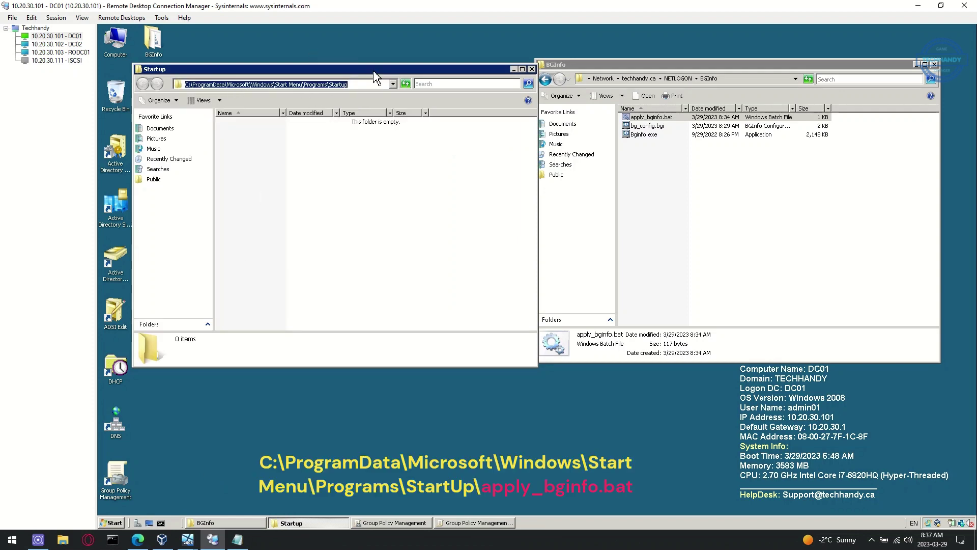
pyautogui.moveTo(383, 74); pyautogui.dragTo(744, 172)
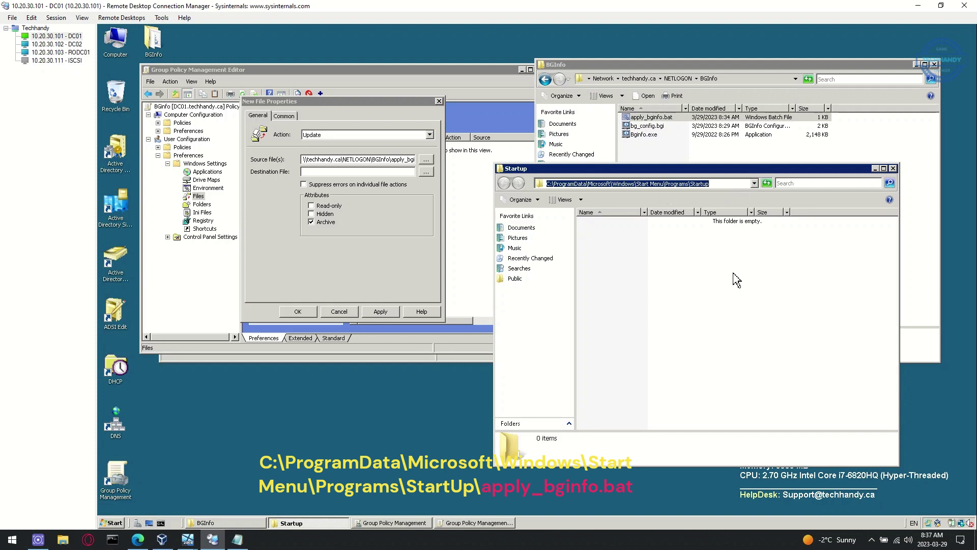
pyautogui.rightClick(662, 185)
pyautogui.click(697, 213)
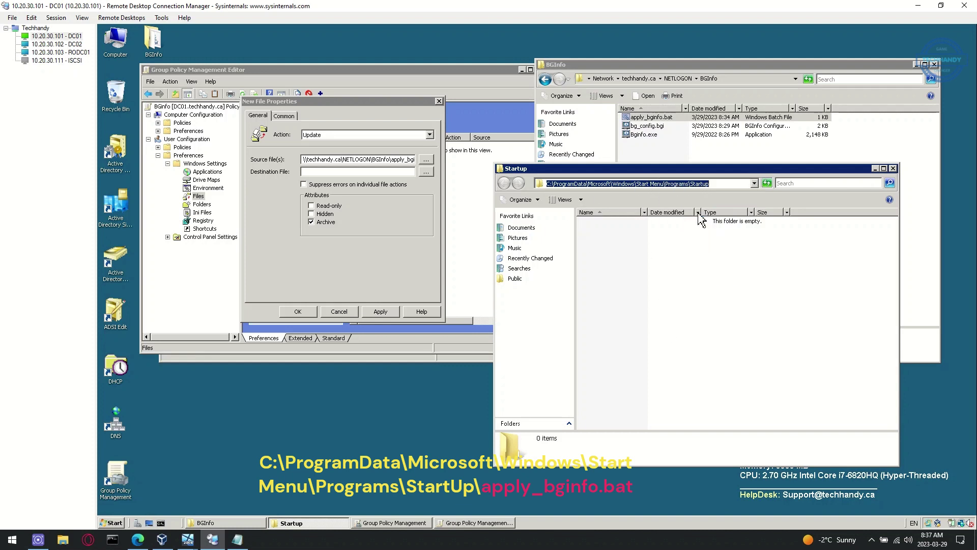
pyautogui.click(328, 172)
pyautogui.hotkey('ctrl', 'v')
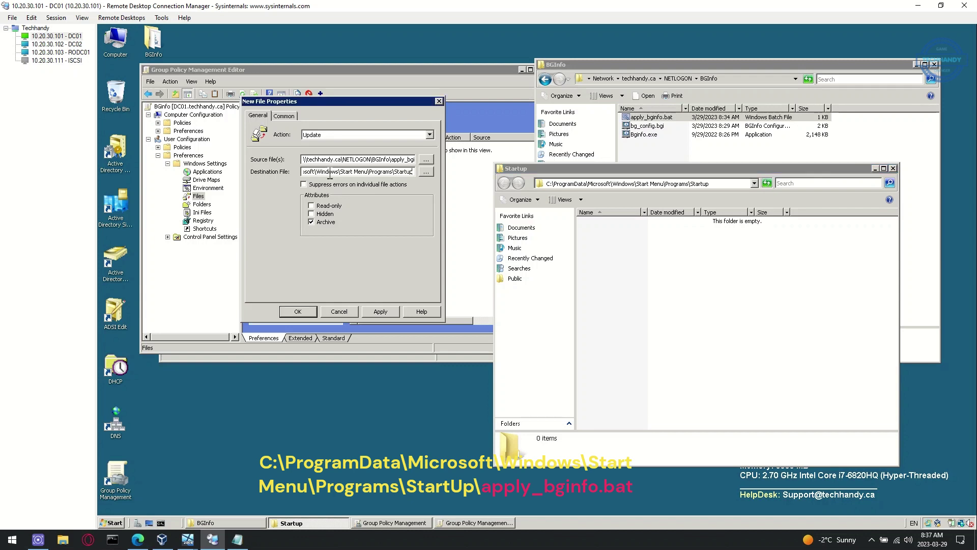
# Step: Append \apply_bginfo.bat to the destination, copying the file name from the Source field
pyautogui.write('\\')
pyautogui.moveTo(391, 161); pyautogui.dragTo(421, 171)
pyautogui.rightClick(406, 160)
pyautogui.click(420, 193)
pyautogui.click(412, 171)
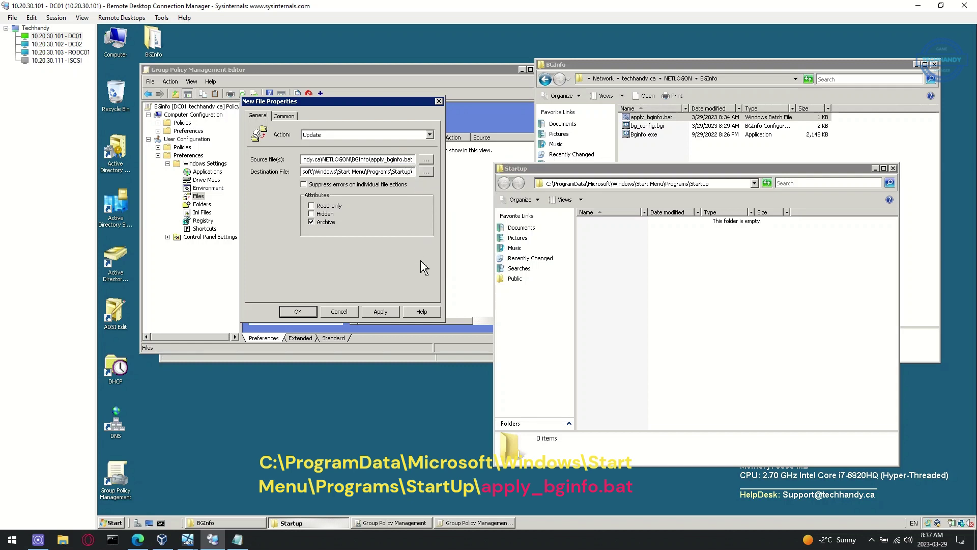
pyautogui.hotkey('ctrl', 'v')
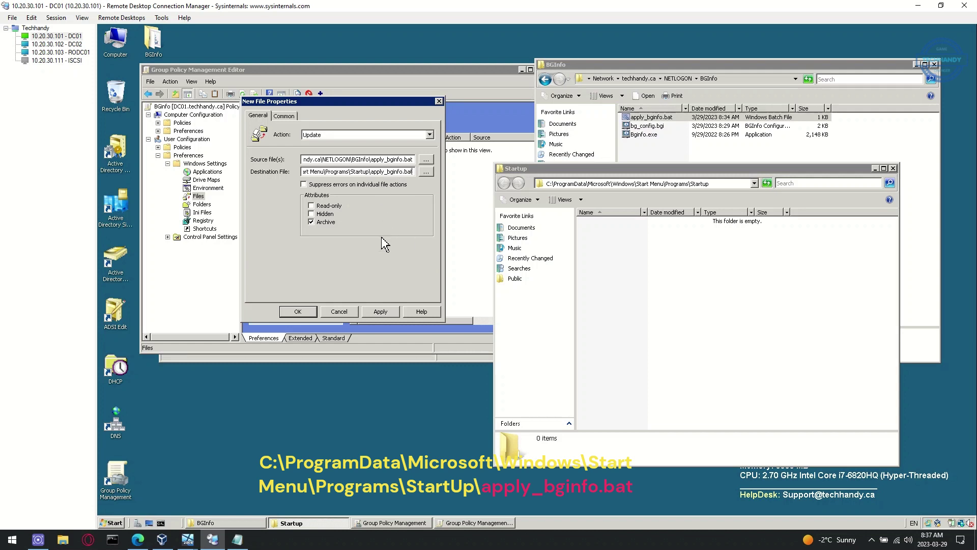
# Step: Enable item-level targeting with a Domain rule matching computers in the techhandy domain
pyautogui.click(289, 117)
pyautogui.click(300, 184)
pyautogui.click(416, 184)
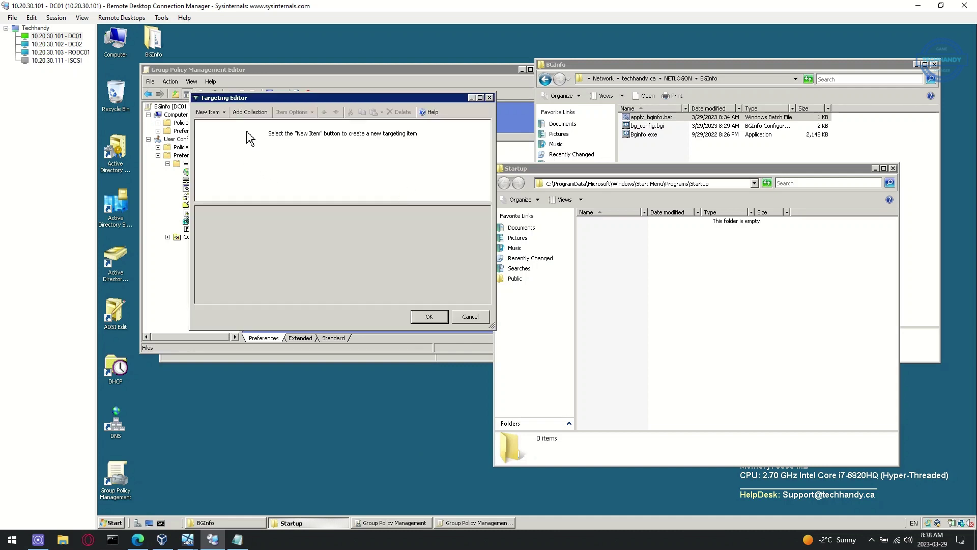
pyautogui.click(209, 111)
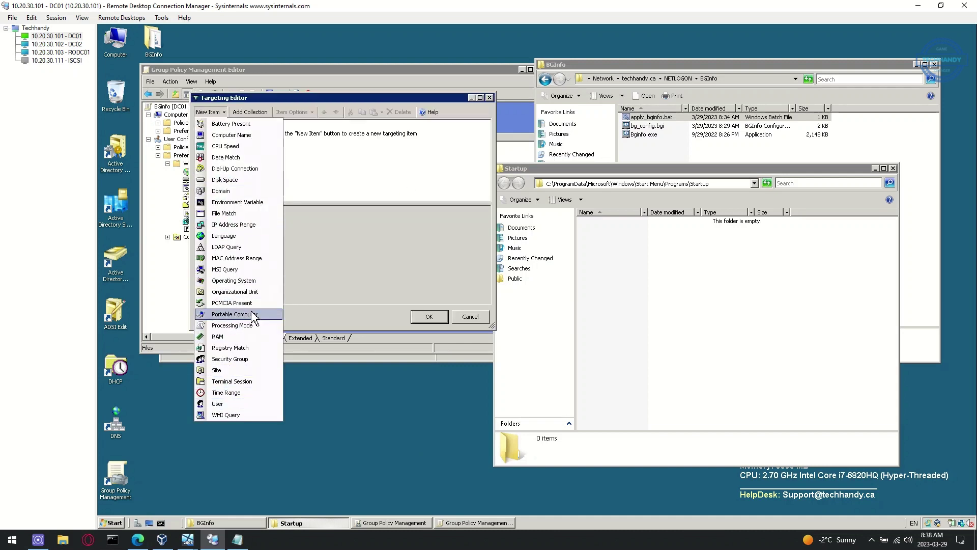
pyautogui.click(254, 193)
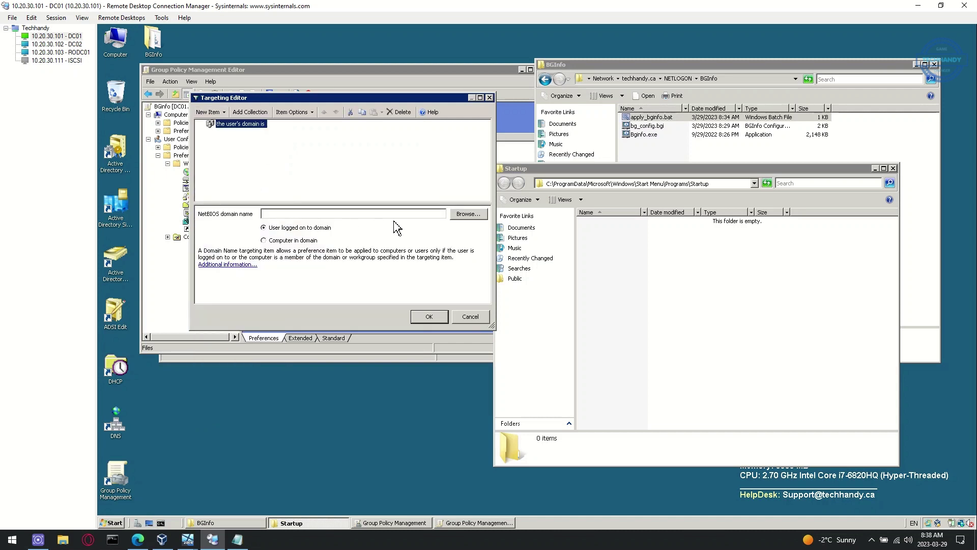
pyautogui.click(463, 215)
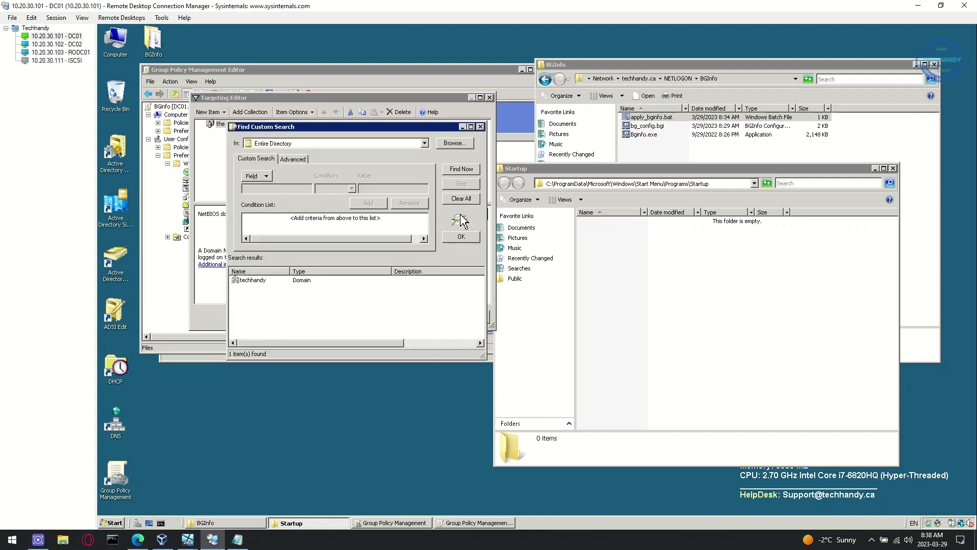
pyautogui.click(259, 283)
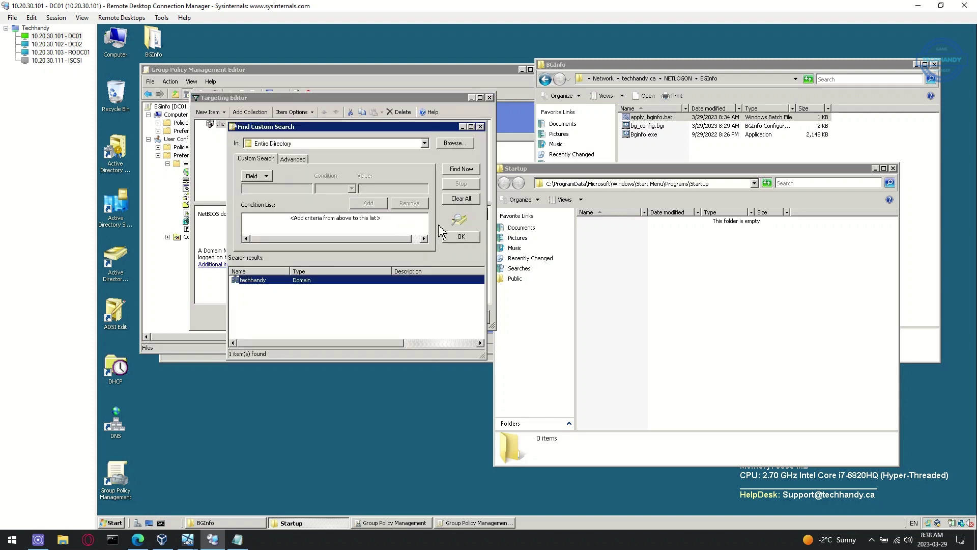
pyautogui.click(458, 237)
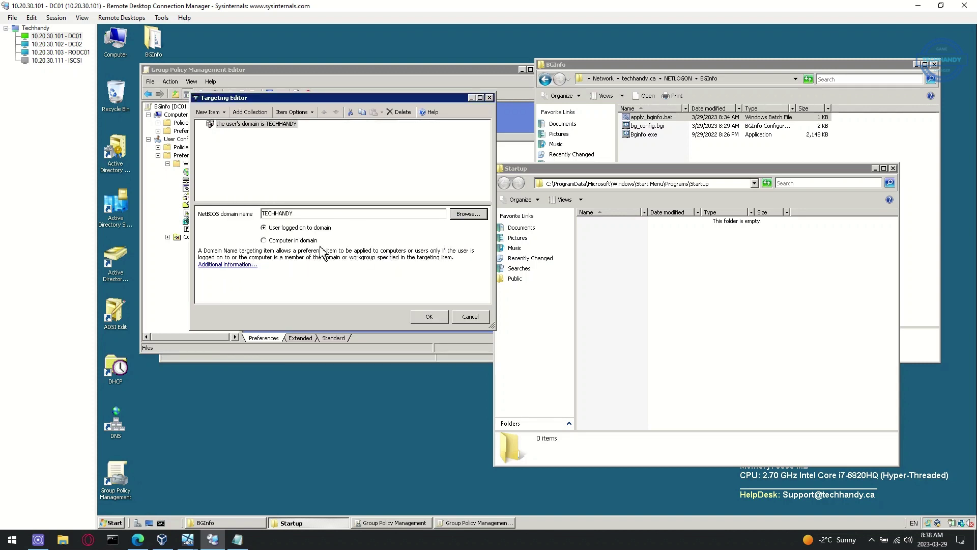
pyautogui.click(281, 241)
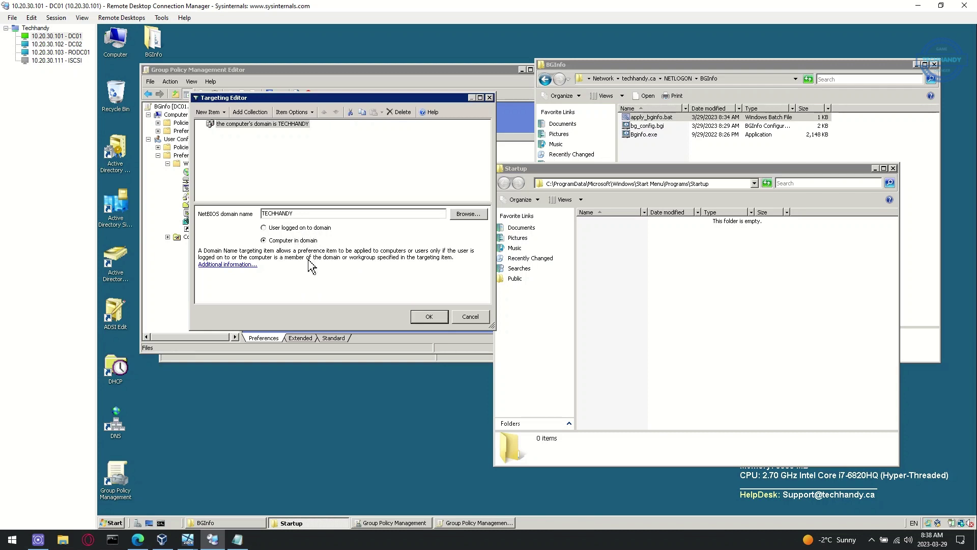
pyautogui.click(435, 321)
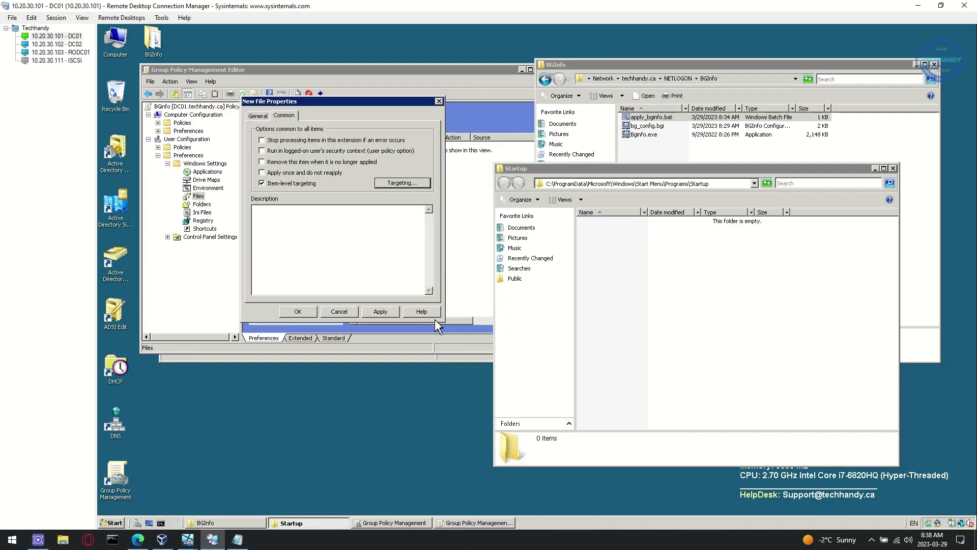
pyautogui.click(259, 117)
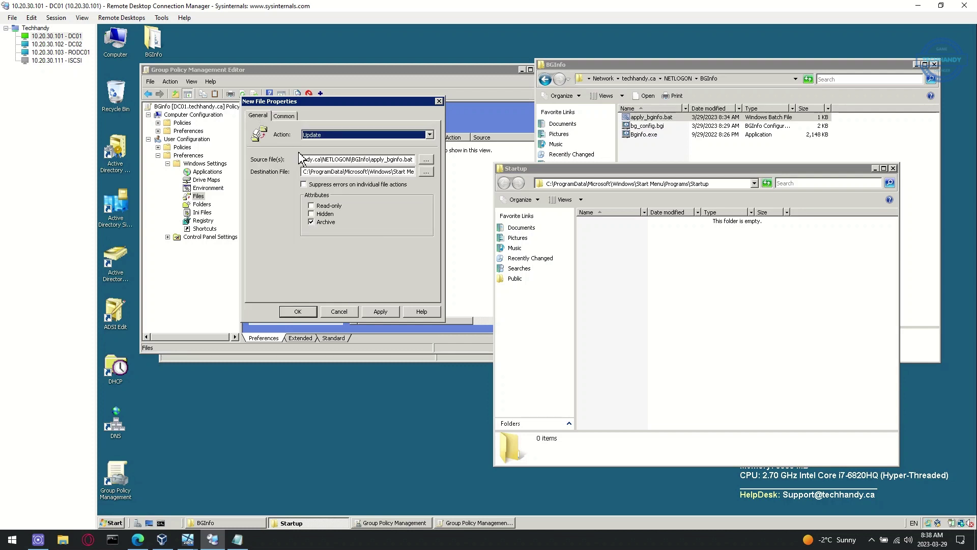
# Step: Save the apply_bginfo.bat file item, then close the BGInfo folder window and the policy editor
pyautogui.click(392, 312)
pyautogui.click(311, 315)
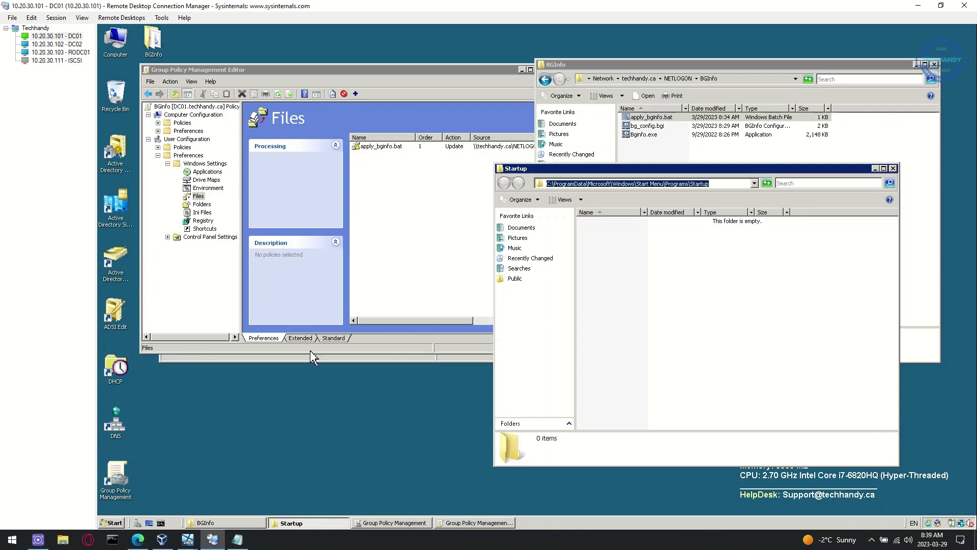
pyautogui.click(801, 152)
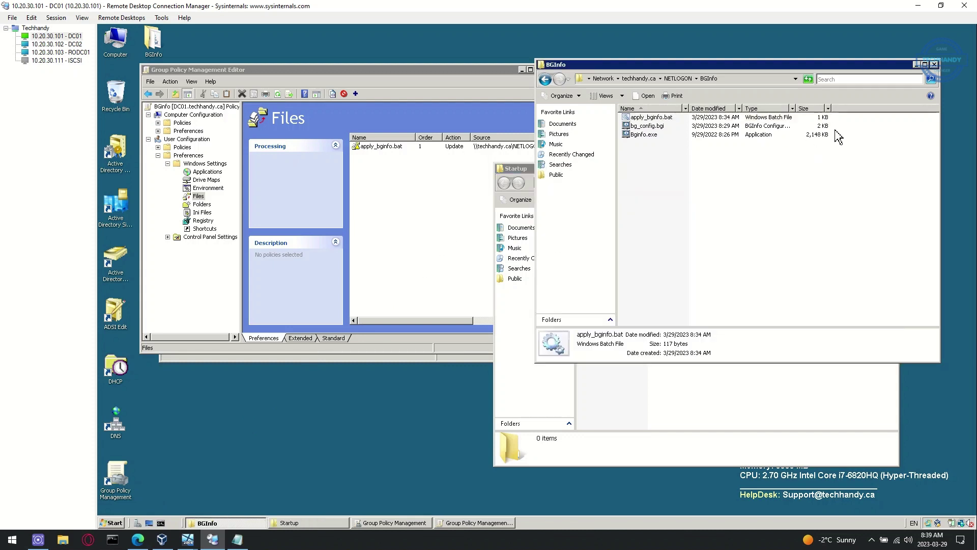
pyautogui.click(935, 64)
pyautogui.click(425, 250)
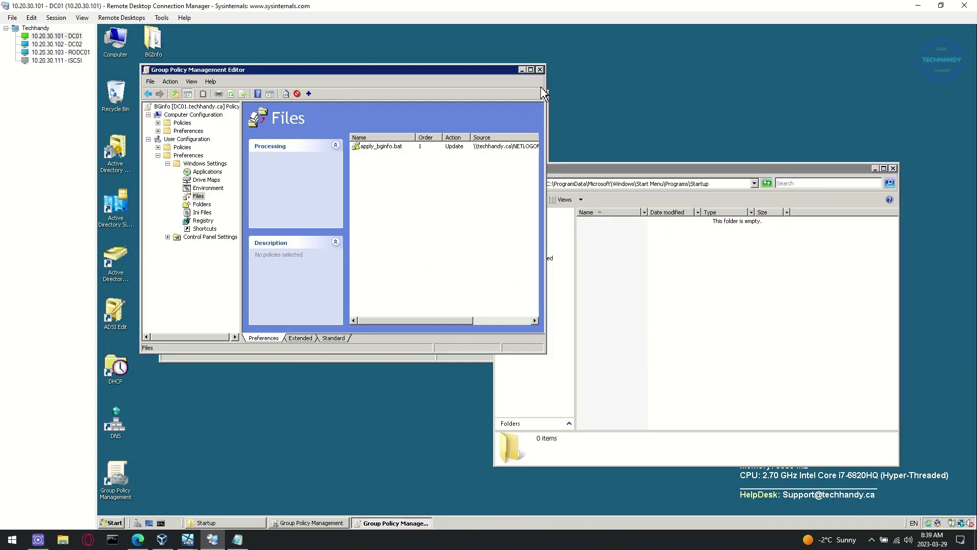
pyautogui.click(540, 70)
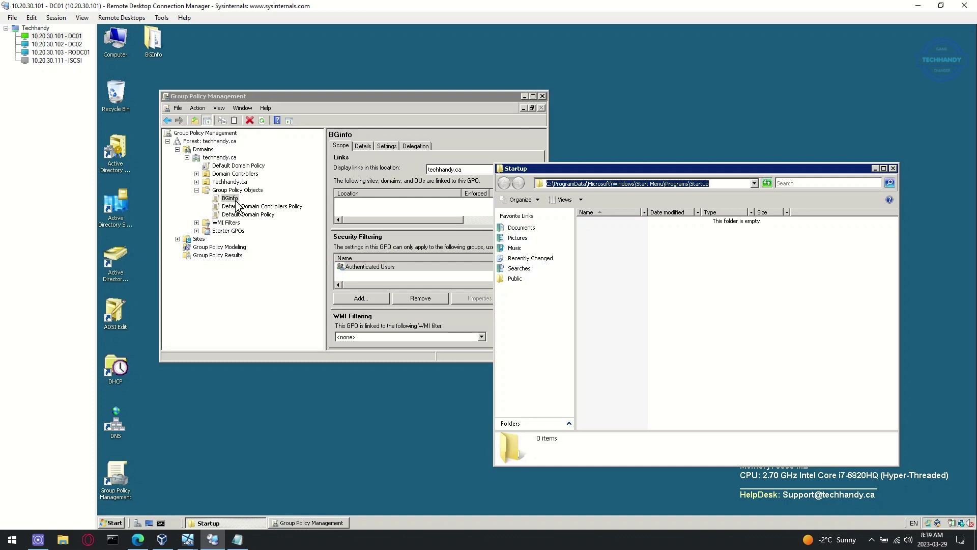
# Step: Link the existing BGinfo GPO to the techhandy.ca domain
pyautogui.rightClick(236, 157)
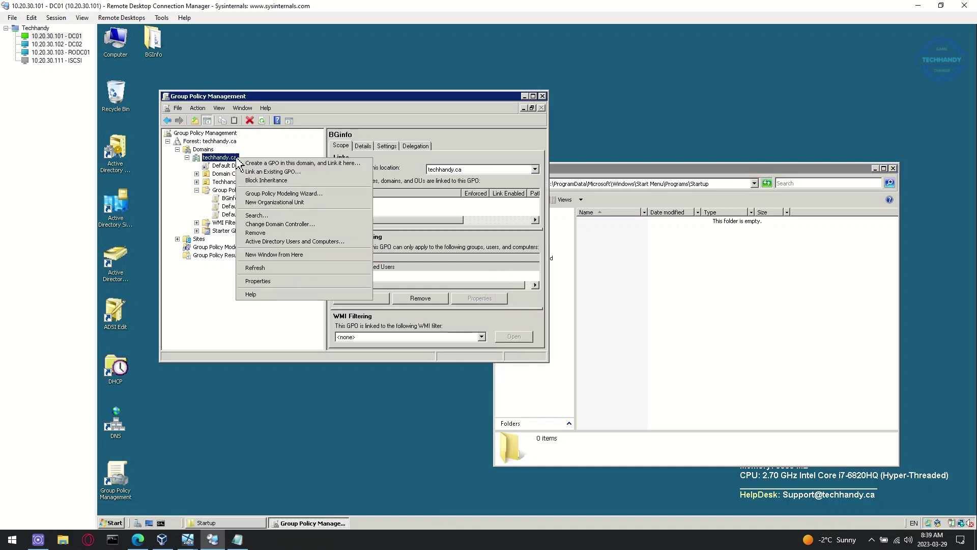
pyautogui.click(291, 172)
pyautogui.click(279, 196)
pyautogui.click(398, 311)
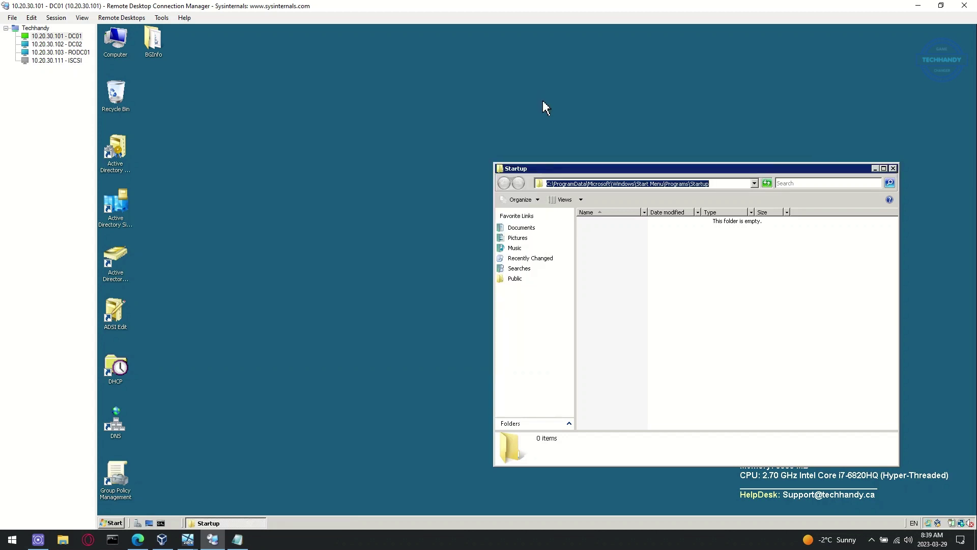
# Step: Refresh the desktop, run gpupdate /force in Command Prompt, and close the Startup folder window
pyautogui.rightClick(208, 409)
pyautogui.click(242, 434)
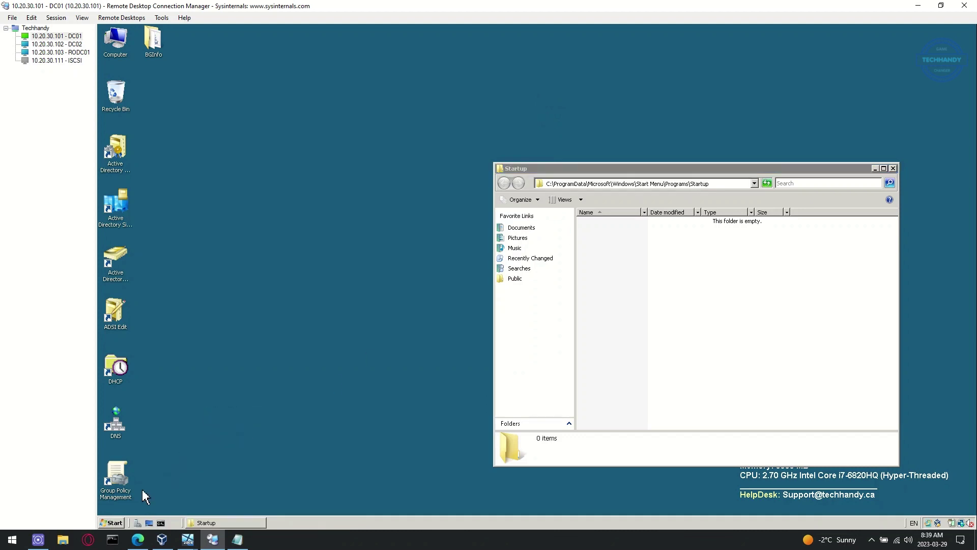
pyautogui.click(161, 522)
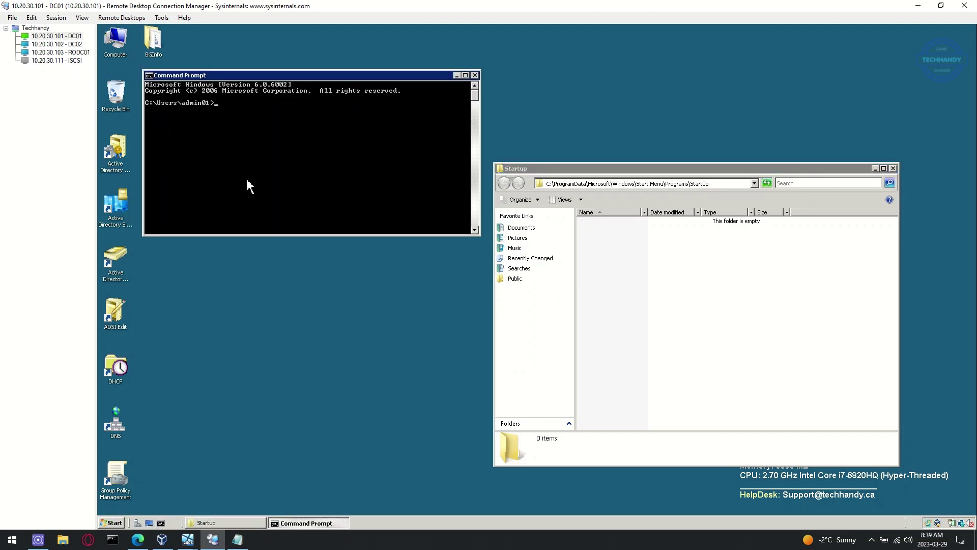
pyautogui.write('gpupdate /for')
pyautogui.press('BackSpace')
pyautogui.write('ce')
pyautogui.press('Return')
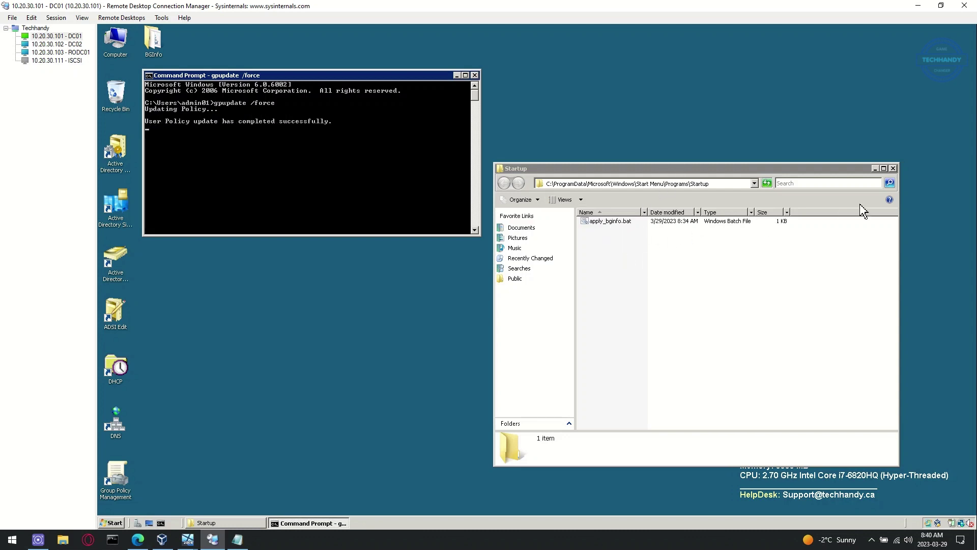
pyautogui.click(893, 168)
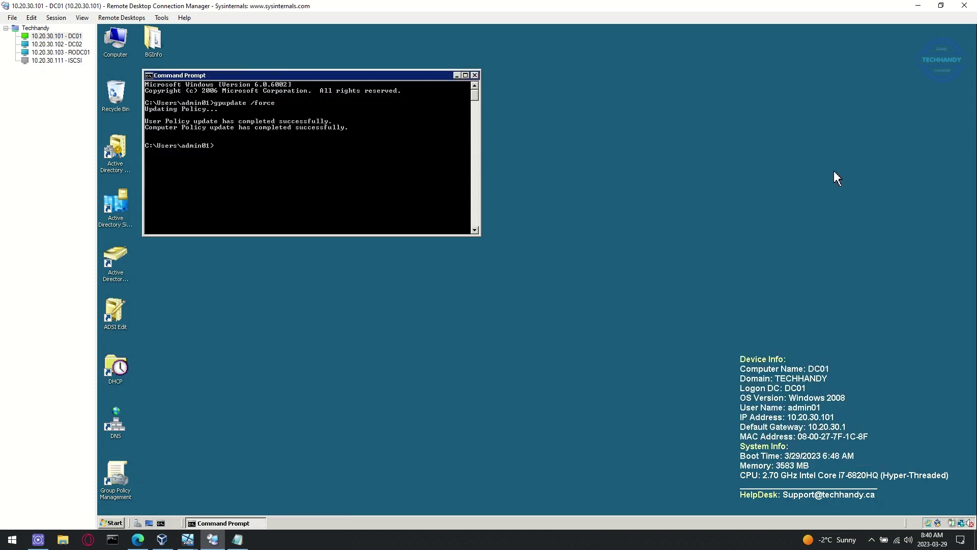
# Step: Close the command prompt and log off the DC01 session
pyautogui.click(474, 74)
pyautogui.click(117, 523)
pyautogui.click(284, 503)
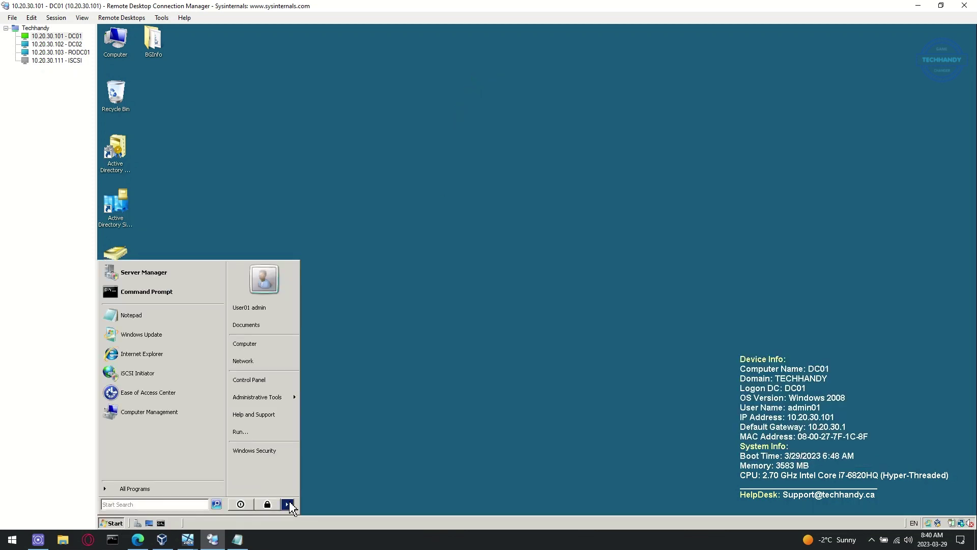
pyautogui.click(311, 467)
# Step: Briefly connect to and disconnect from RODC01, then open the DC02 session
pyautogui.click(79, 37)
pyautogui.rightClick(76, 44)
pyautogui.click(99, 49)
pyautogui.click(113, 519)
pyautogui.click(279, 445)
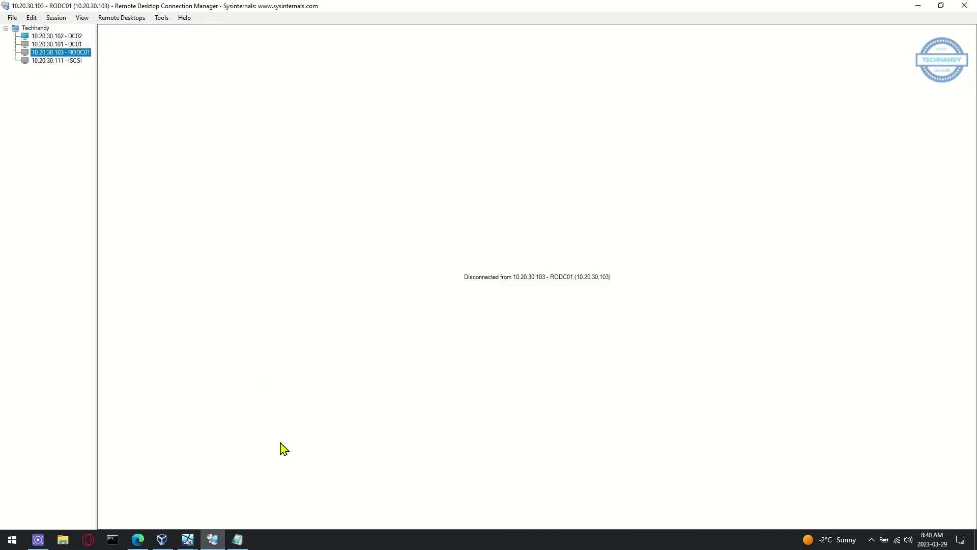
pyautogui.click(71, 36)
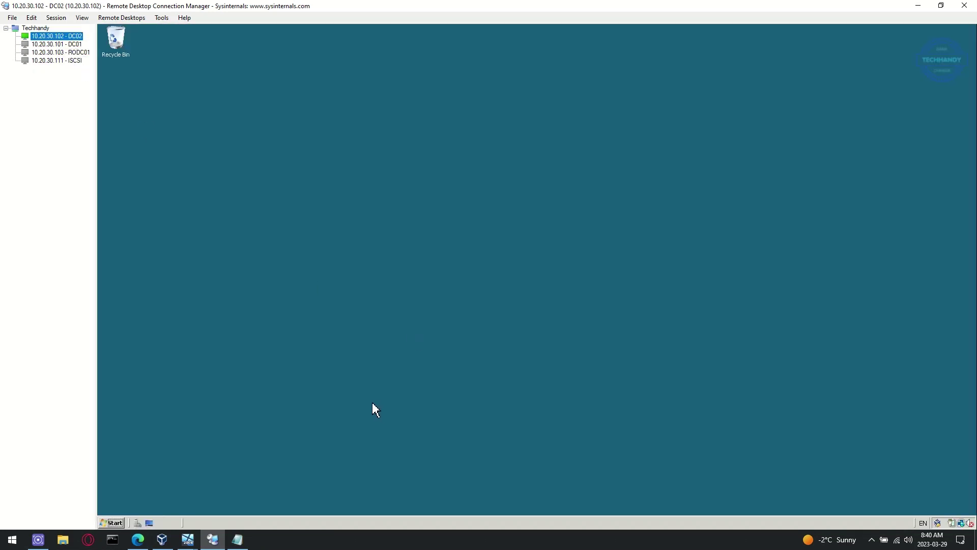
# Step: Run gpupdate /force in a DC02 Command Prompt, then log off DC02
pyautogui.click(113, 522)
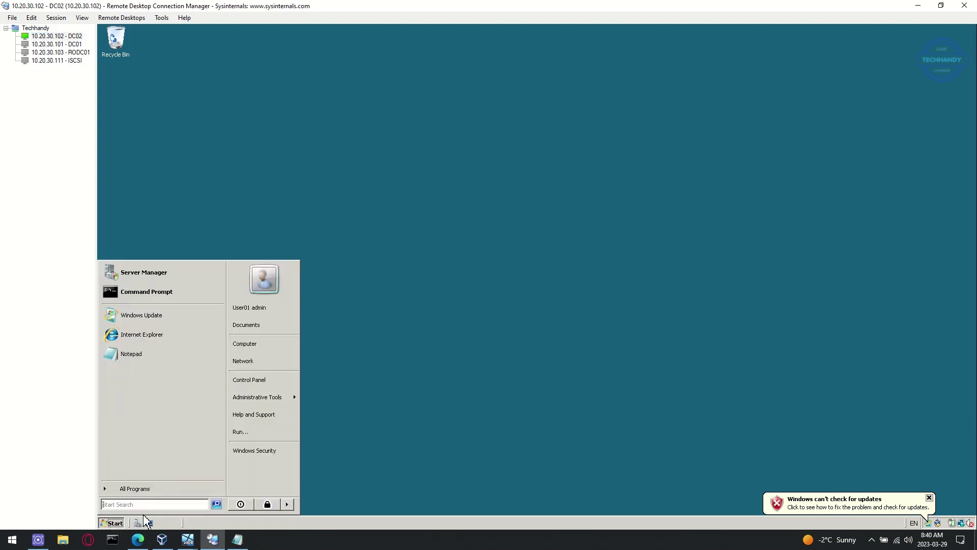
pyautogui.click(196, 292)
pyautogui.write('gpupdate /force')
pyautogui.press('Return')
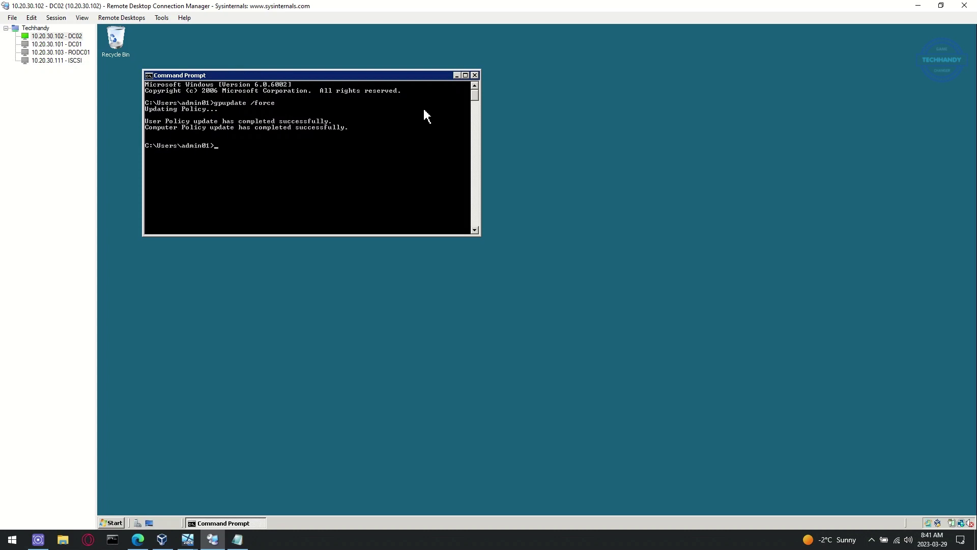
pyautogui.click(474, 75)
pyautogui.click(112, 523)
pyautogui.click(336, 471)
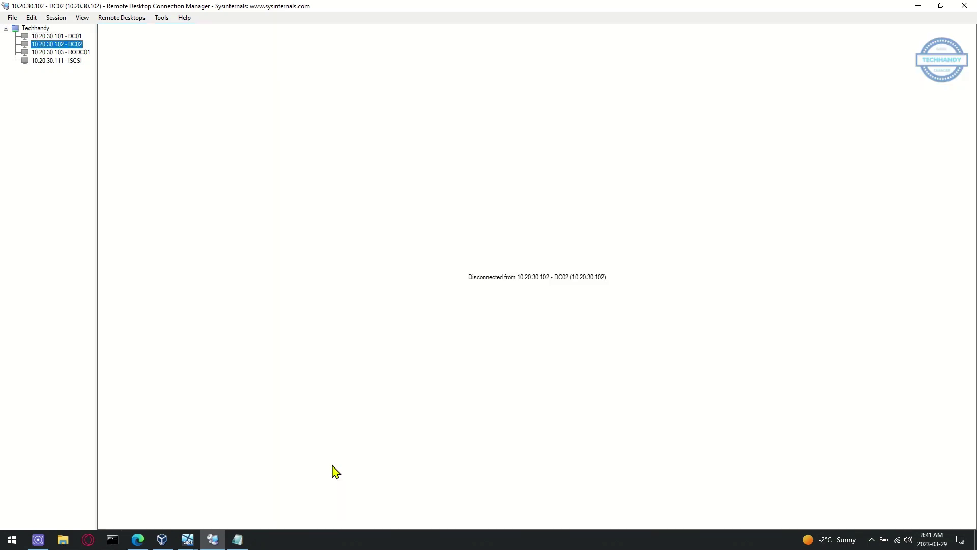
# Step: Reconnect DC02 to see its BGInfo details, dismiss the update balloon, and open RODC01
pyautogui.doubleClick(57, 36)
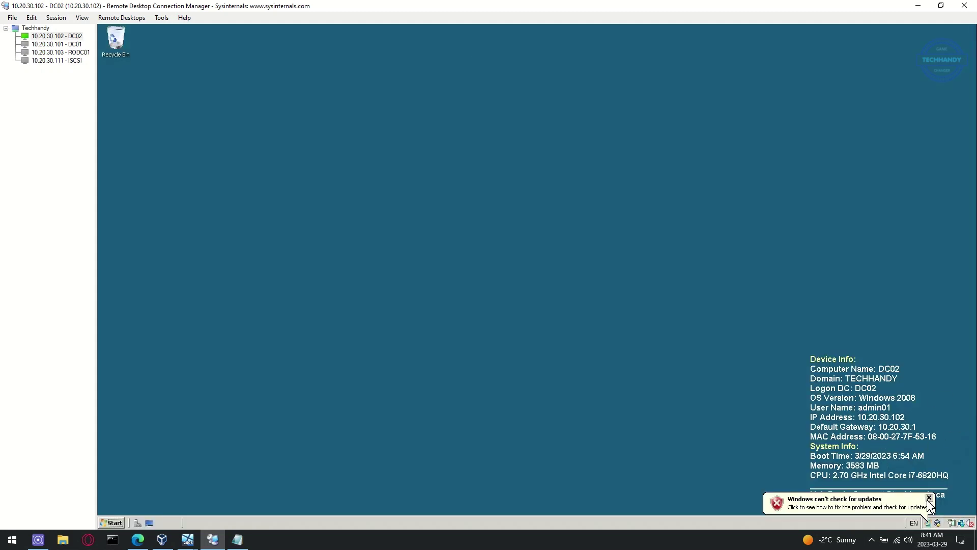
pyautogui.click(929, 498)
pyautogui.doubleClick(60, 52)
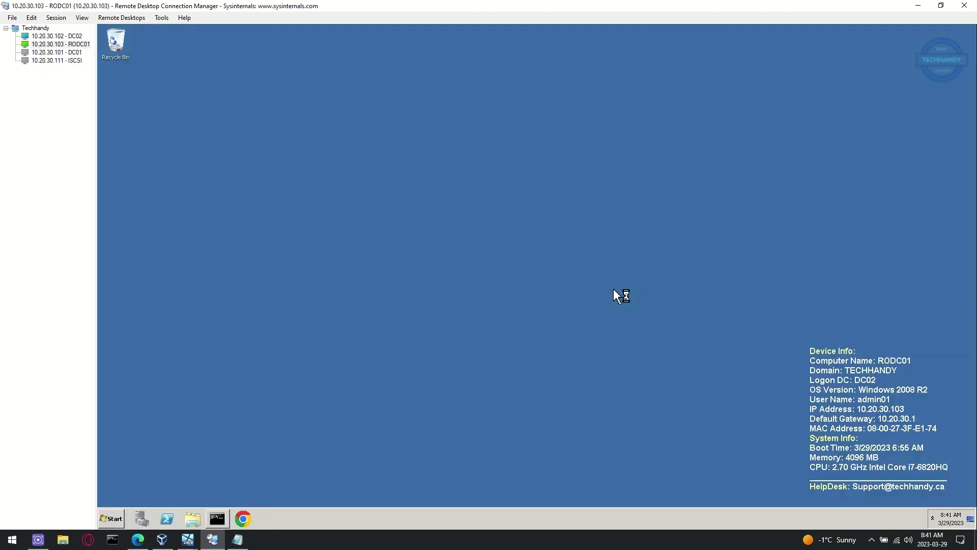